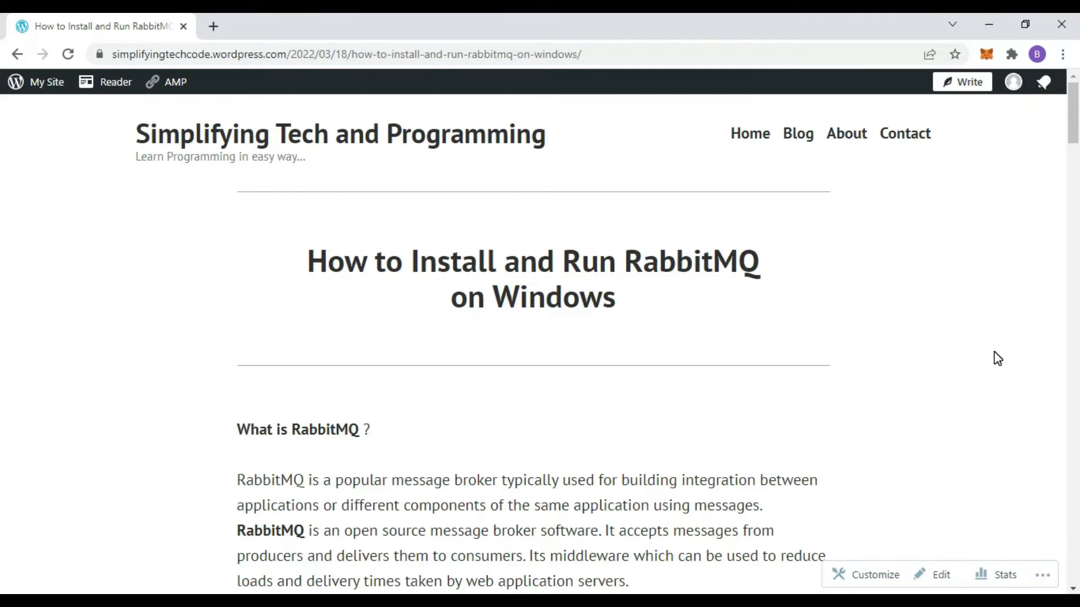
Step: Open the article's Erlang downloads link in a separate tab and download the Windows installer for Erlang/OTP 24.3.2
scroll(796, 420, "down", 3)
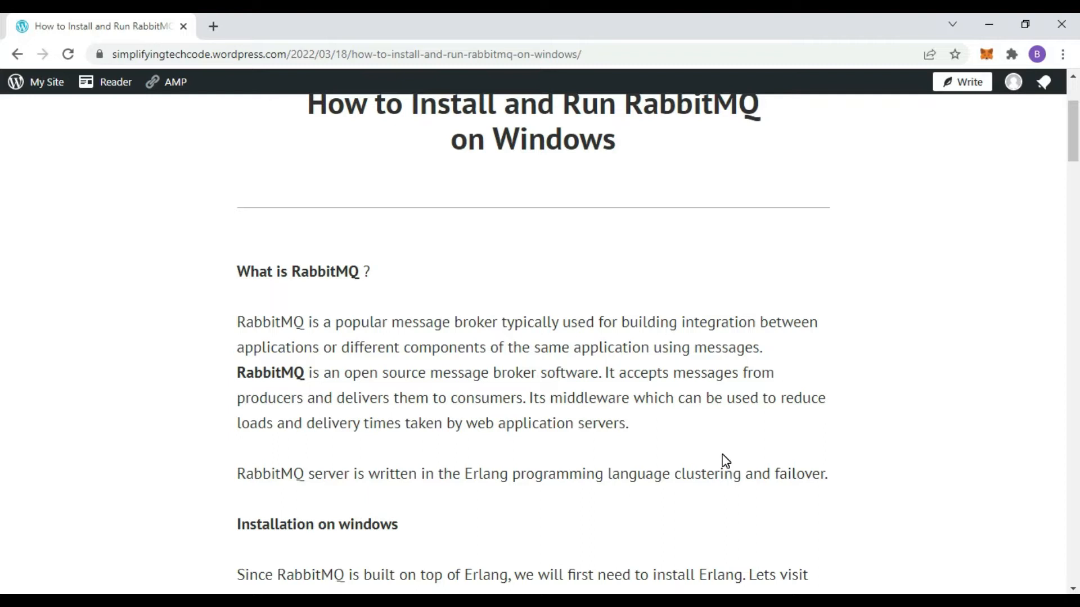
scroll(723, 455, "down", 5)
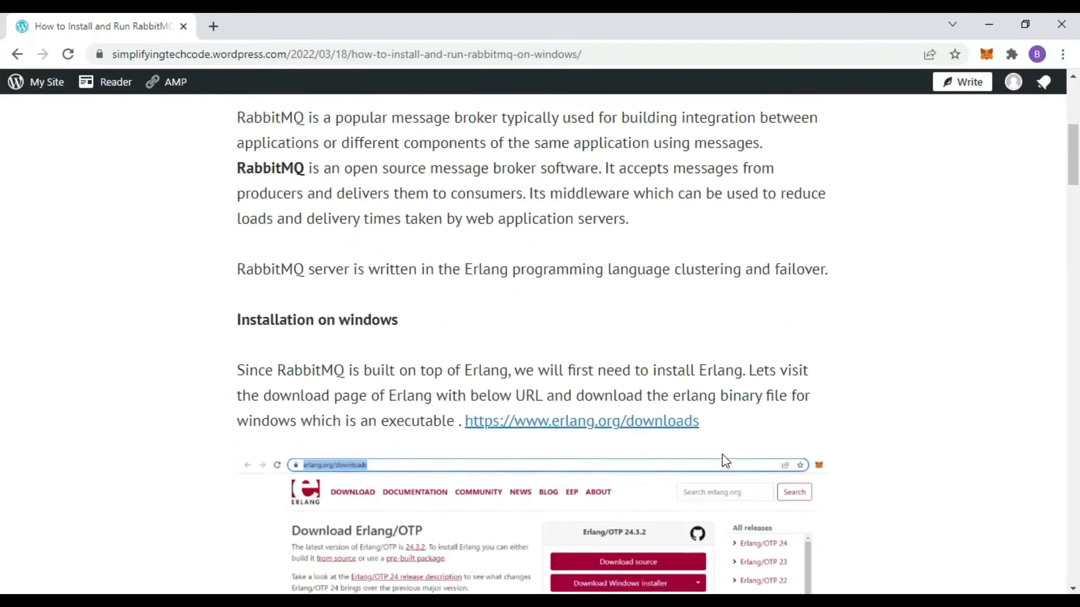
scroll(722, 455, "down", 2)
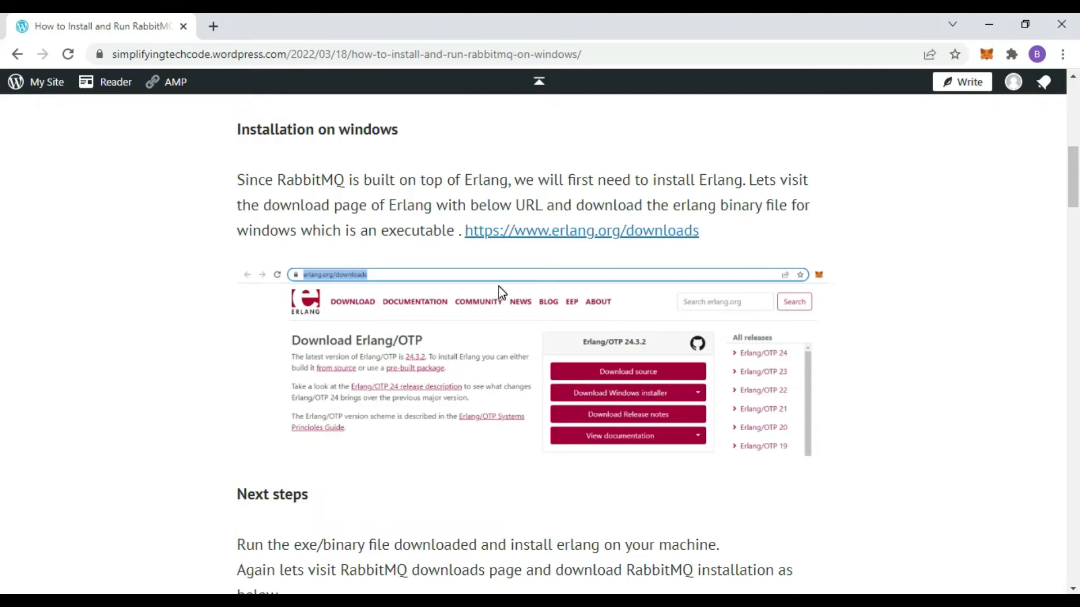
right_click(607, 232)
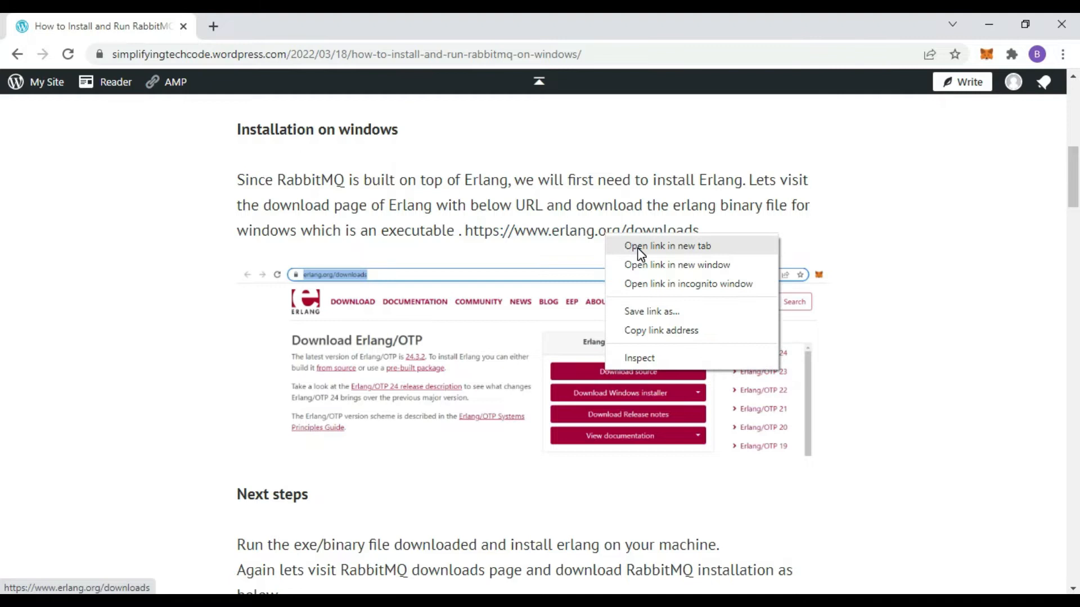
left_click(637, 248)
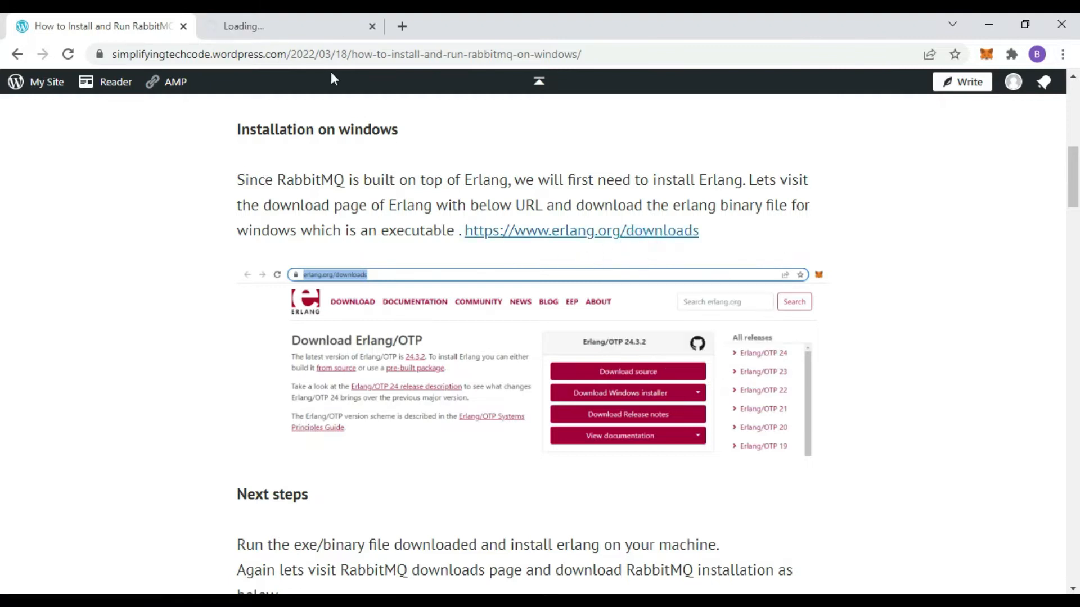
left_click(295, 30)
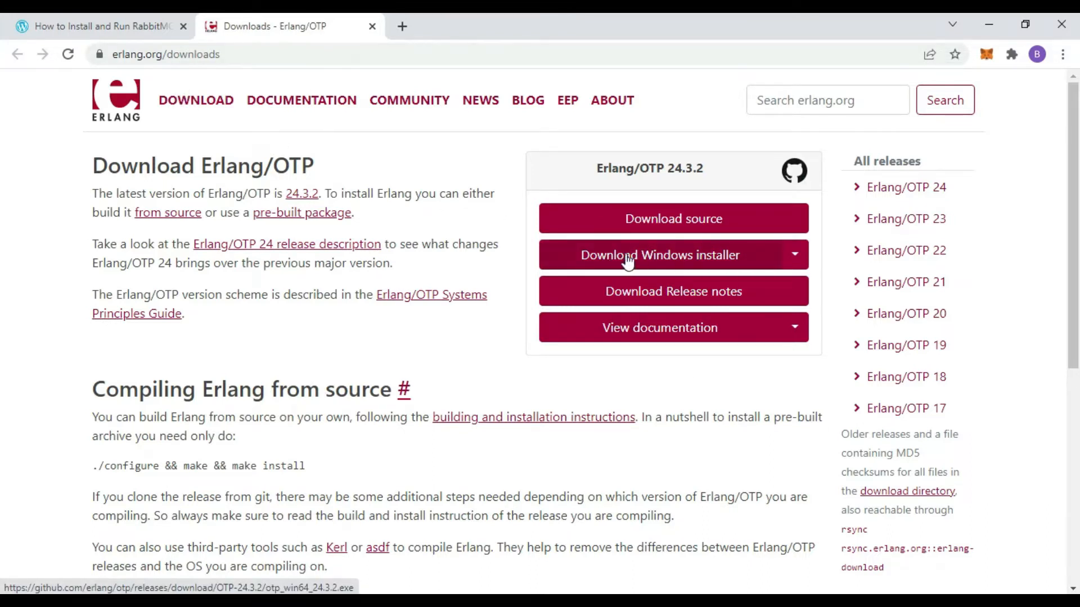
left_click(685, 260)
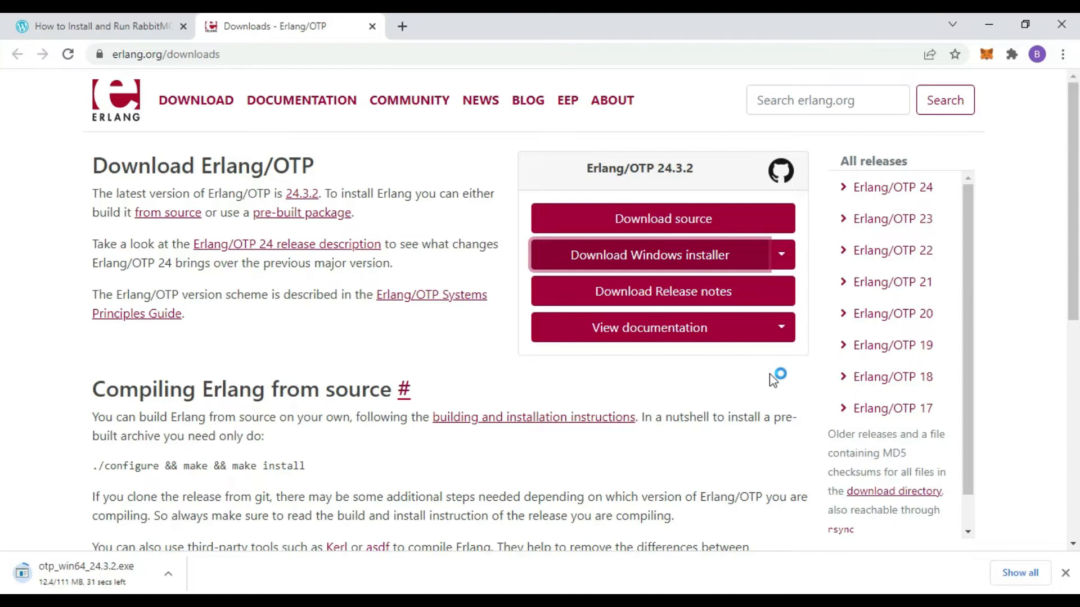
Step: Return to the article and open the RabbitMQ Windows installer link under "Next steps" in a separate tab
left_click(113, 27)
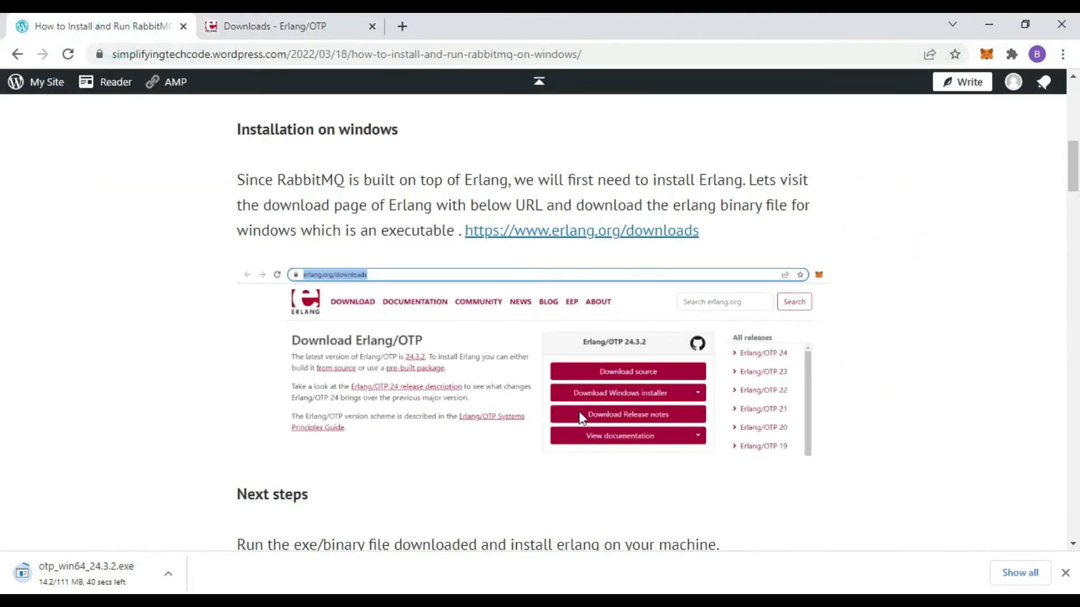
scroll(578, 410, "down", 4)
scroll(583, 416, "down", 3)
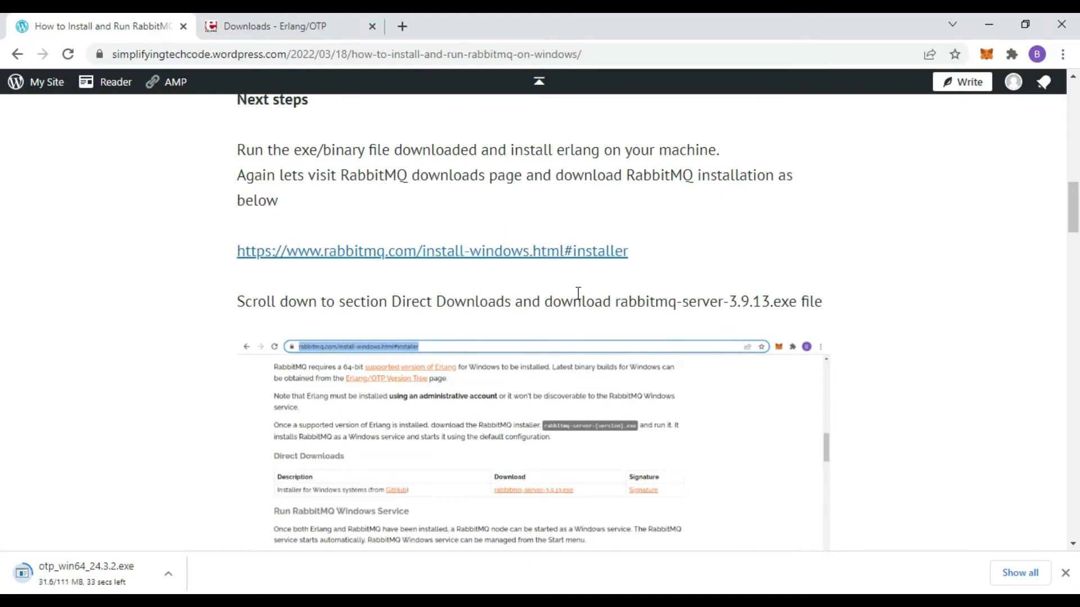
right_click(513, 259)
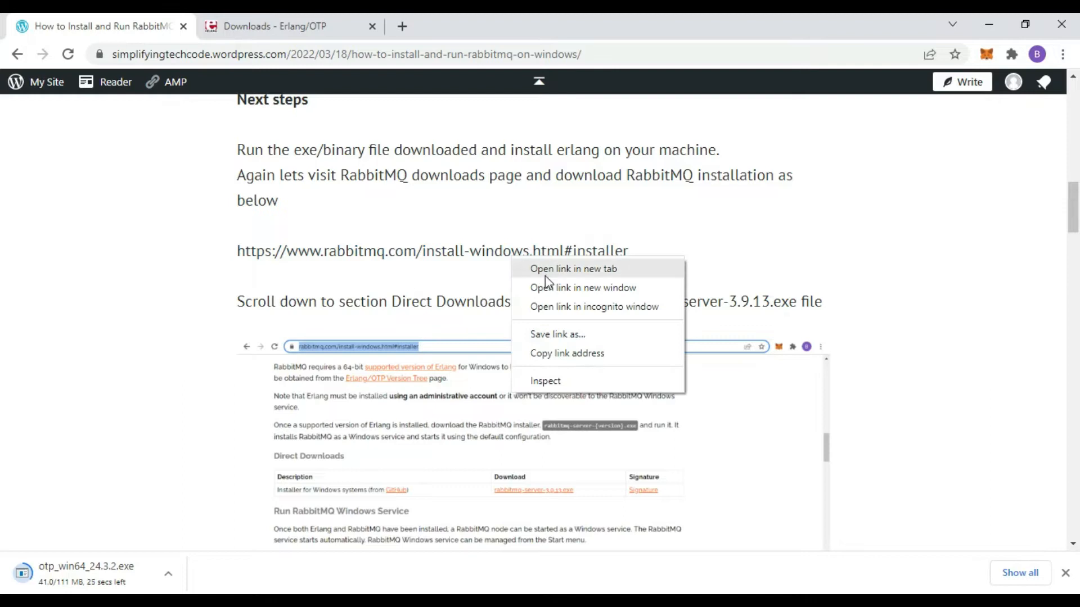
left_click(545, 270)
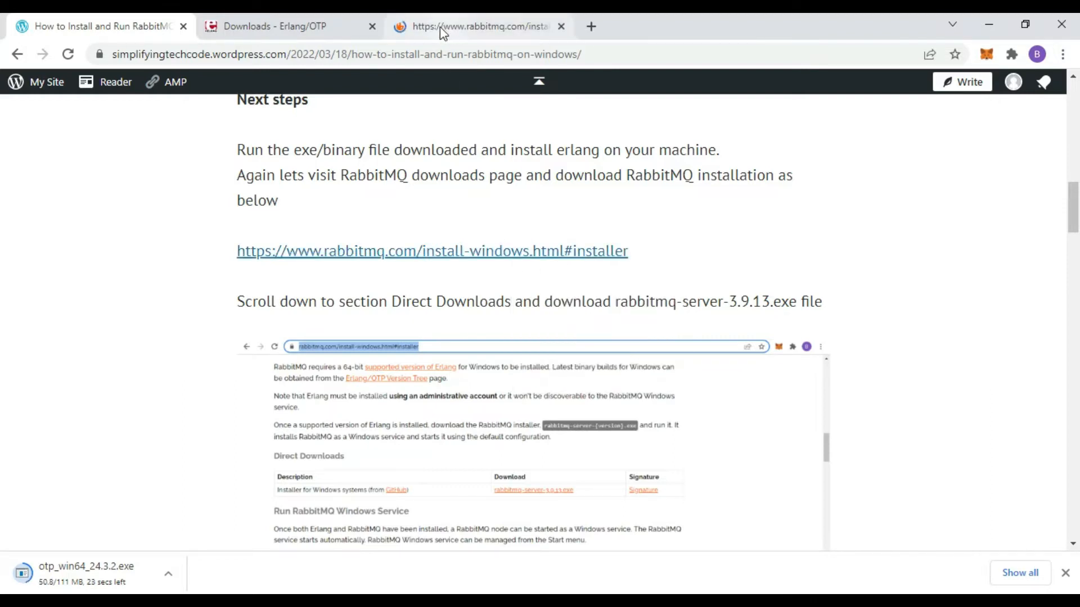
left_click(470, 29)
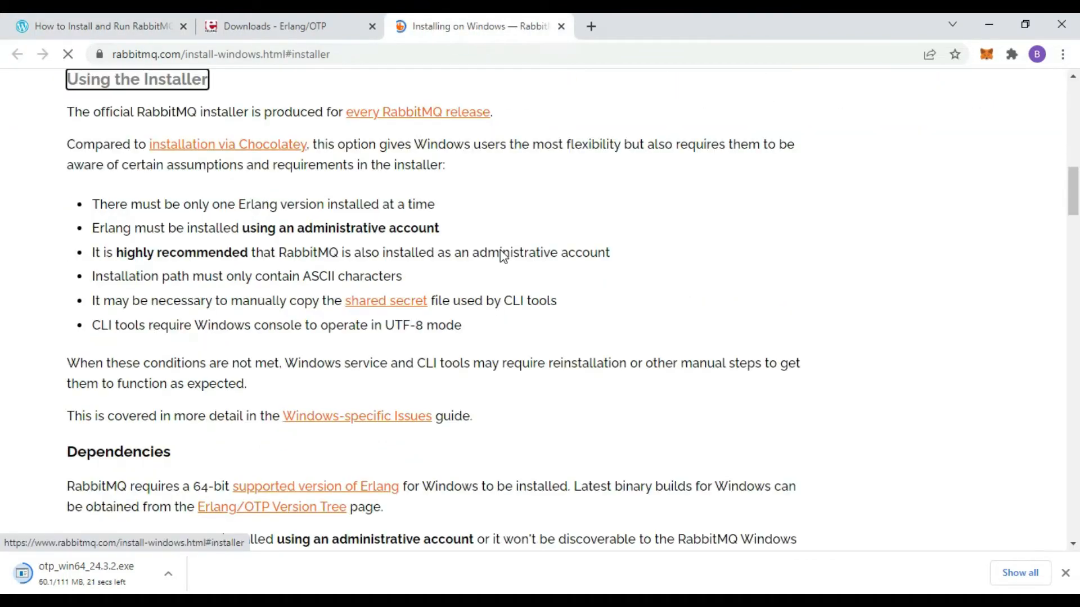
Step: Download rabbitmq-server-3.9.13.exe from the Direct Downloads section of the RabbitMQ Windows installation page
scroll(596, 250, "up", 10)
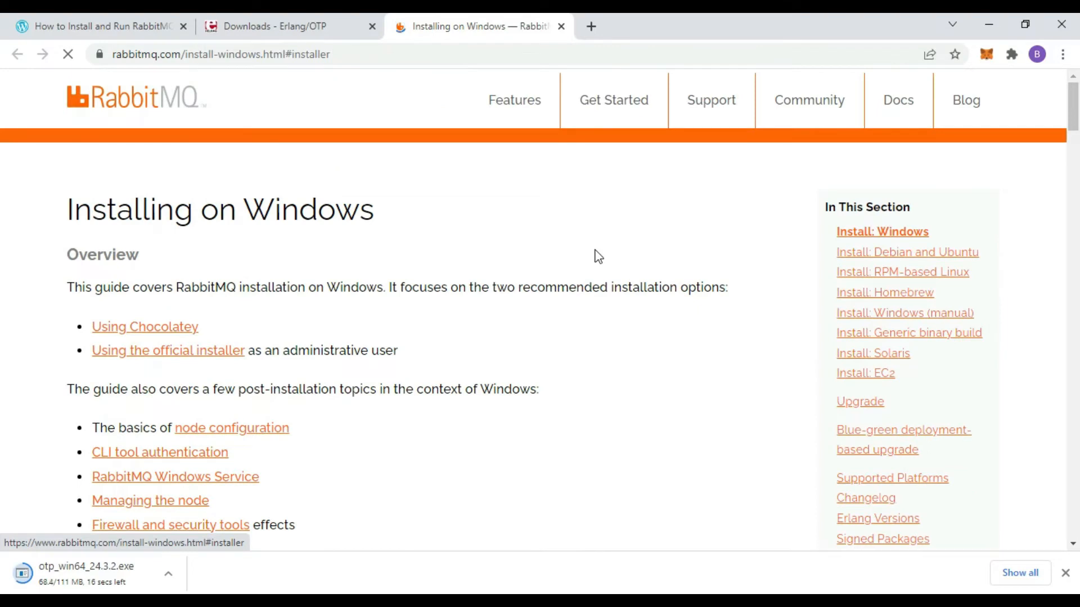
scroll(596, 250, "down", 1)
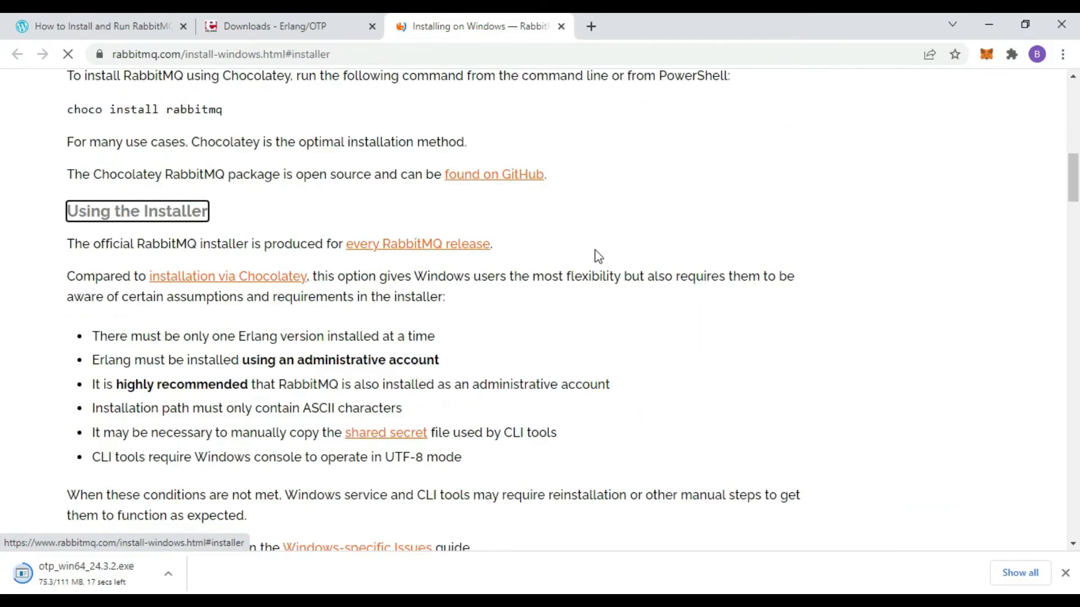
scroll(596, 251, "down", 10)
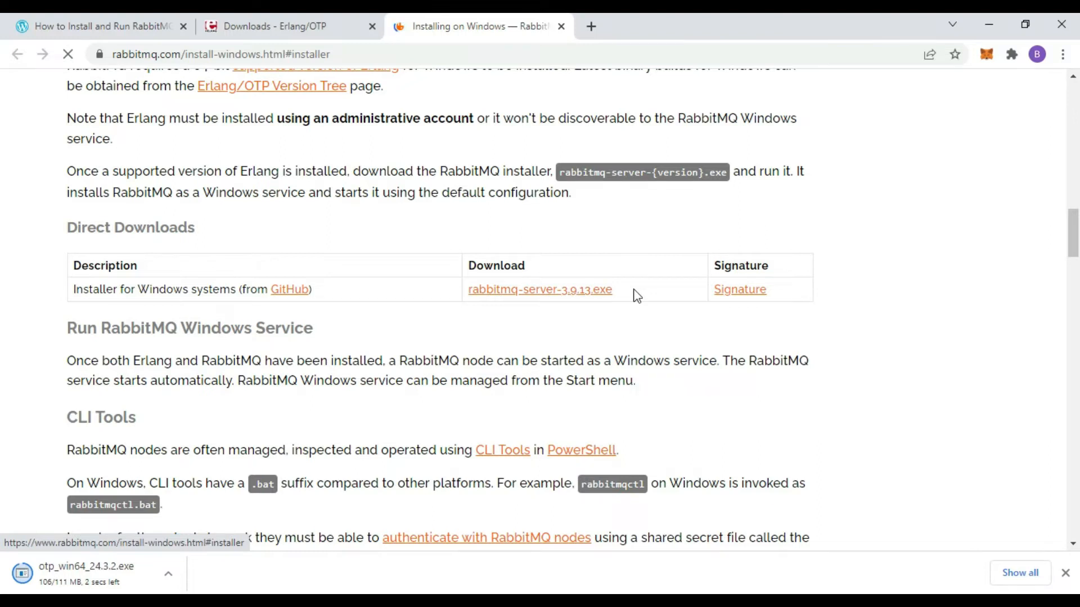
scroll(653, 292, "down", 5)
scroll(677, 290, "up", 3)
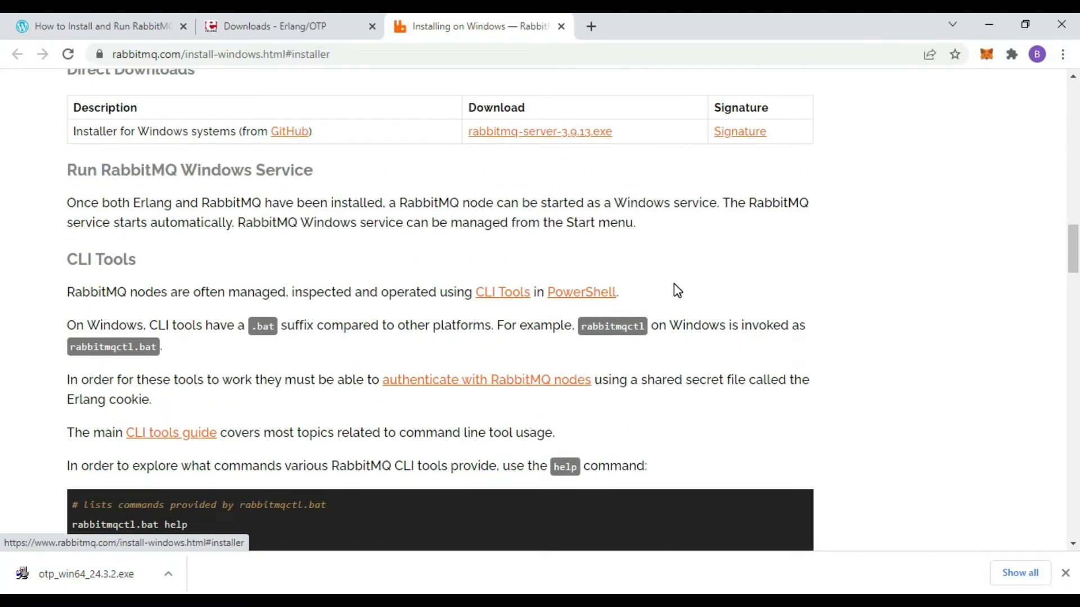
scroll(692, 353, "down", 1)
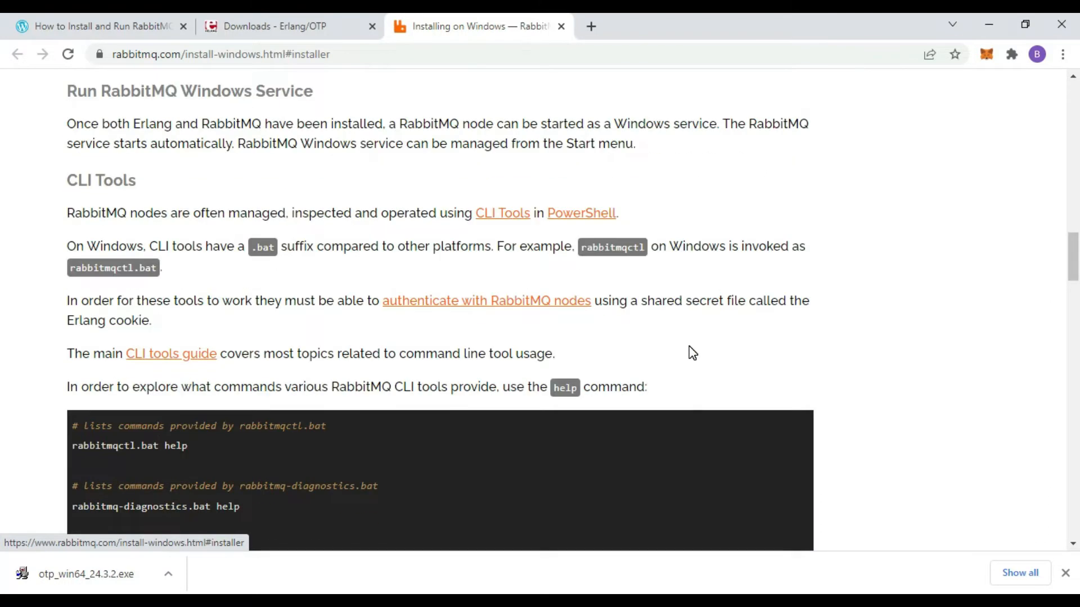
scroll(693, 353, "up", 4)
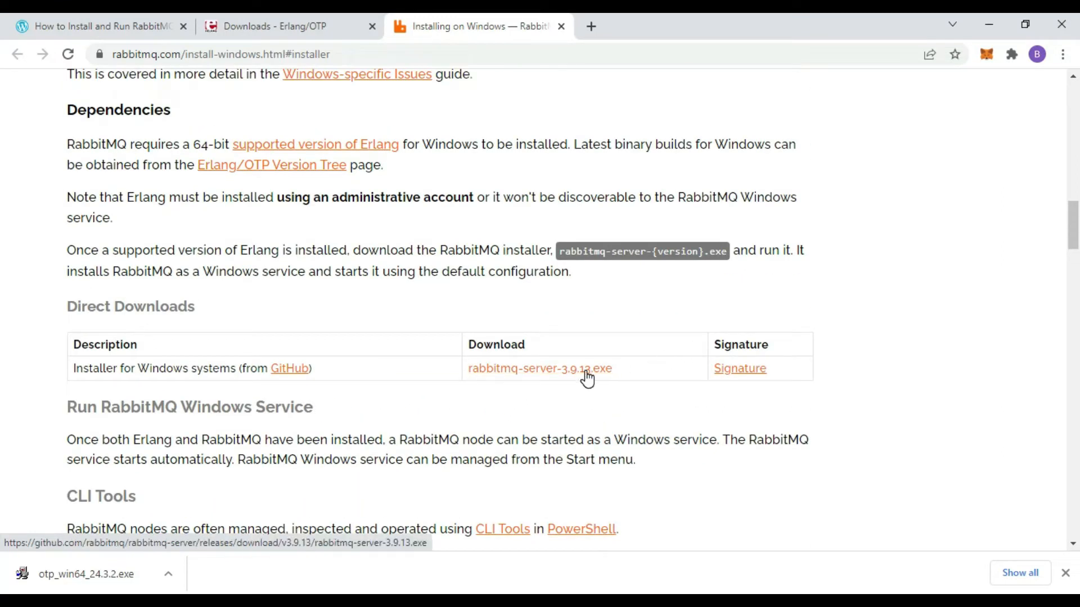
left_click(545, 374)
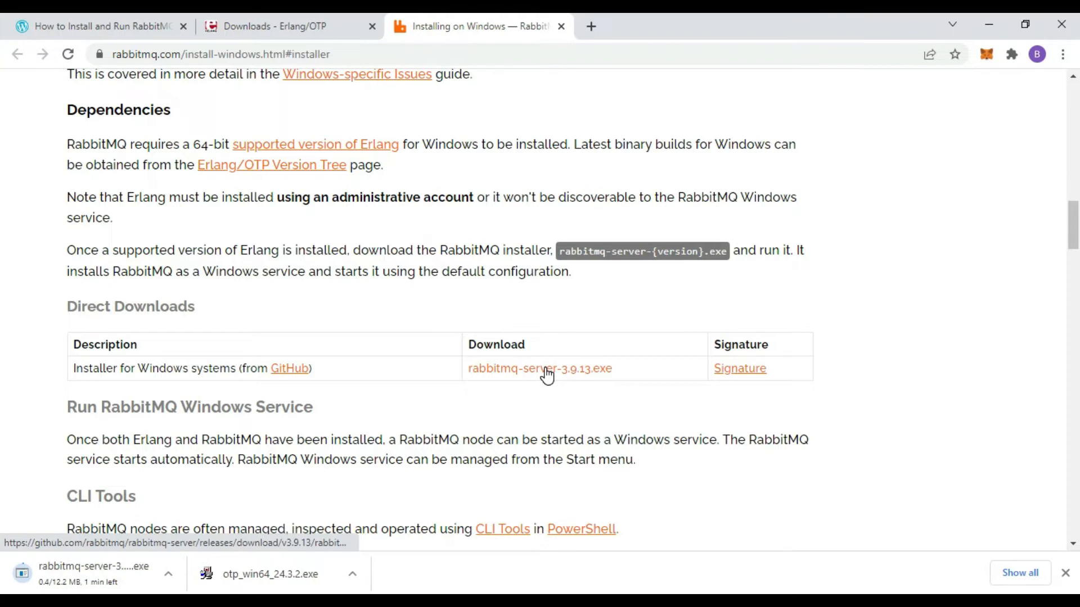
Step: Run otp_win64_24.3.2.exe with the default components and set its destination folder to the copied path C:\Study\setup\RabbitMQ
left_click(249, 581)
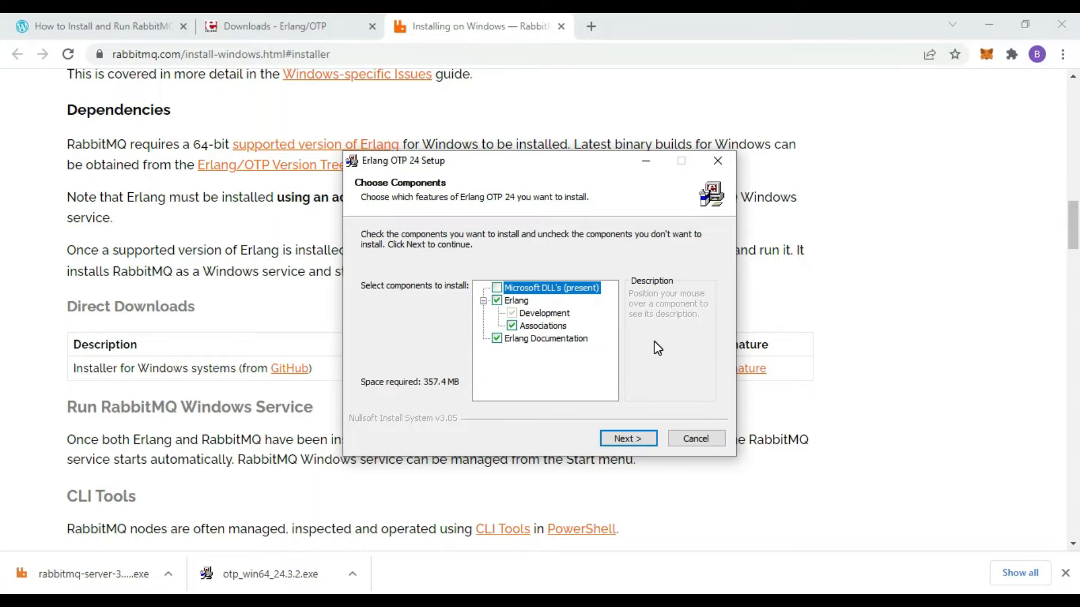
left_click(625, 441)
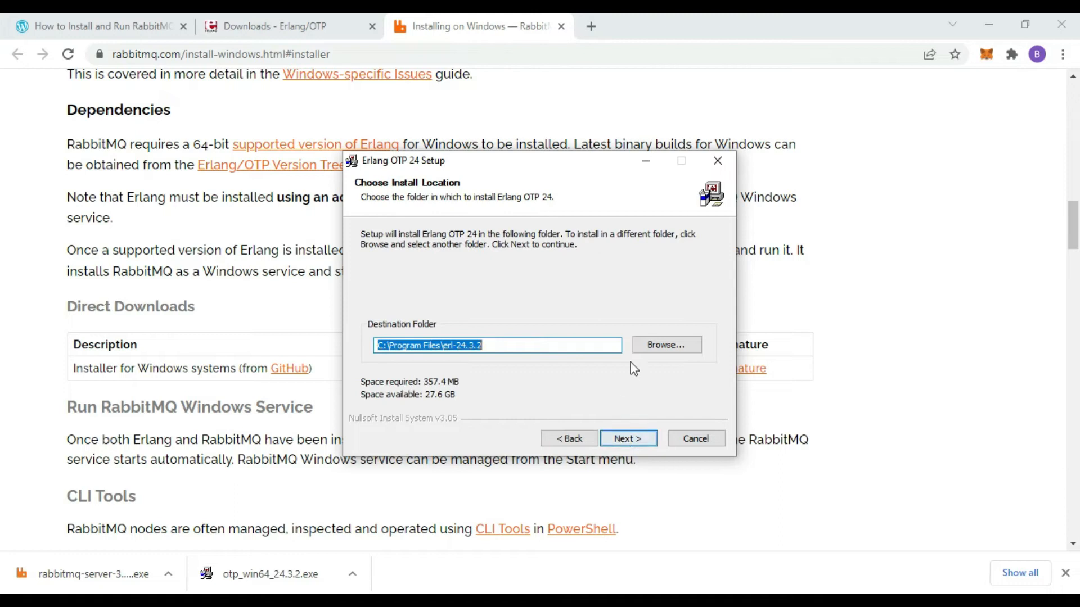
left_click(655, 349)
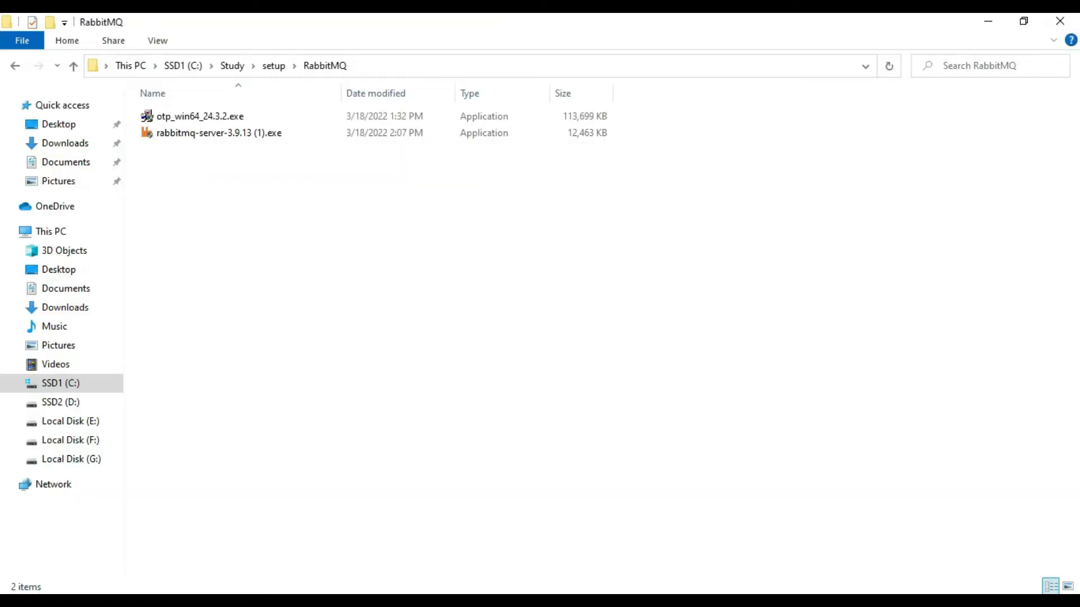
left_click(379, 64)
key("ctrl+c")
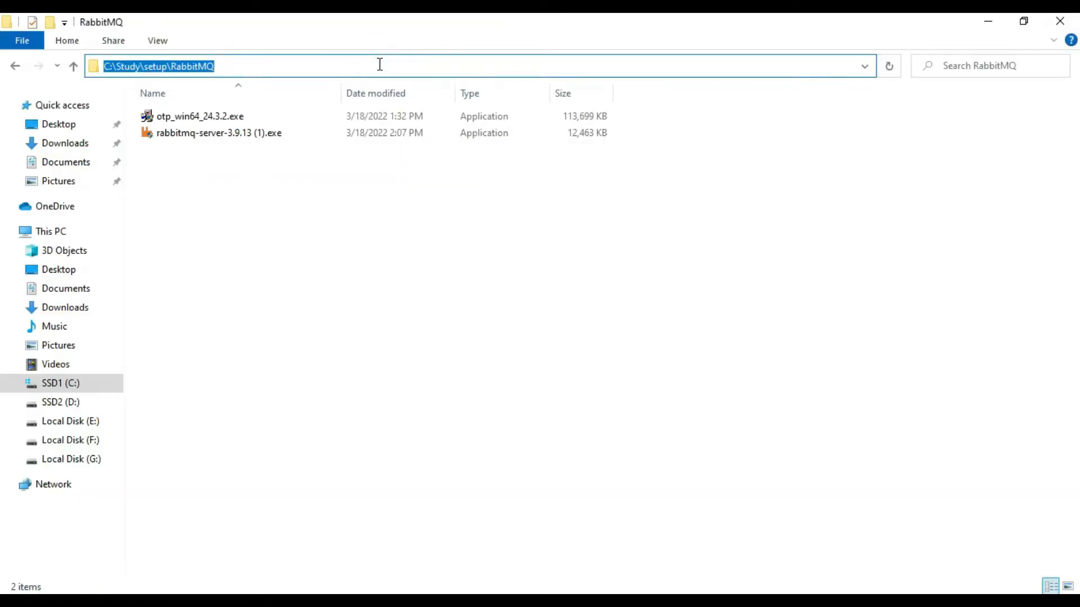
left_click(990, 25)
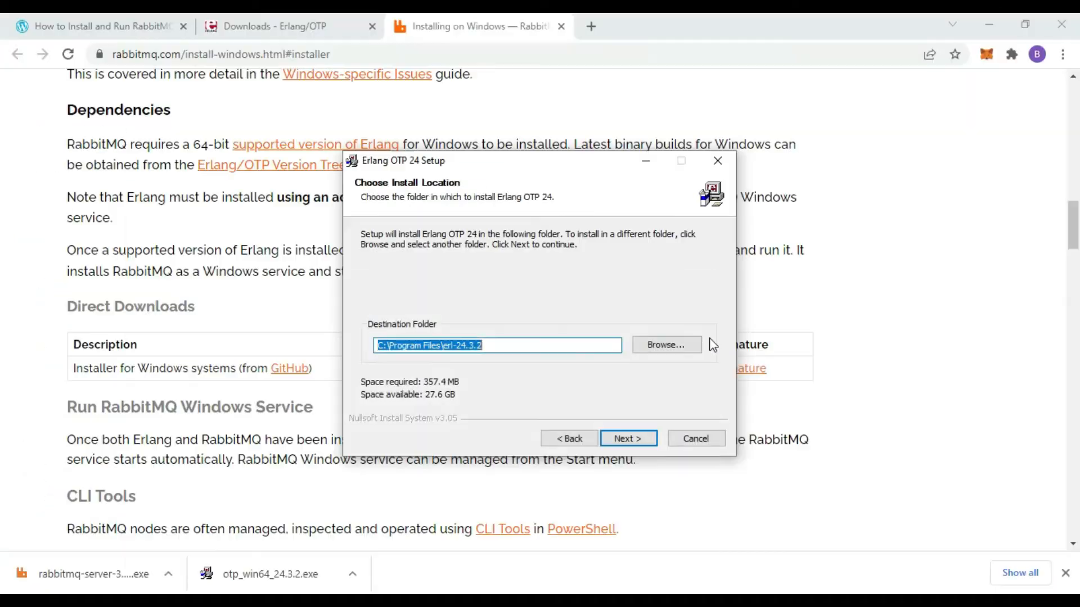
key("ctrl+v")
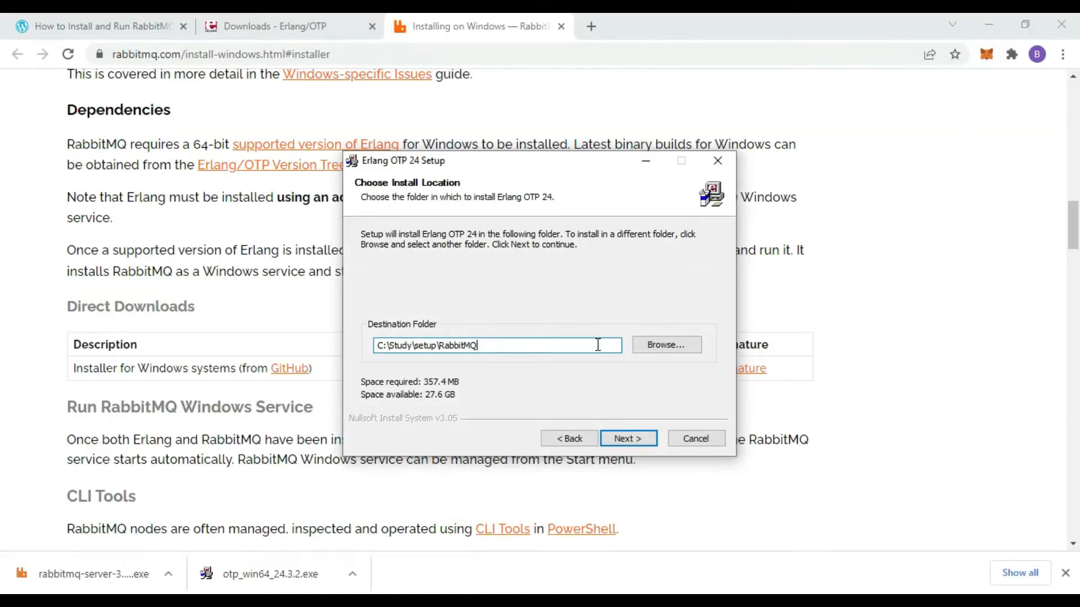
left_click(619, 440)
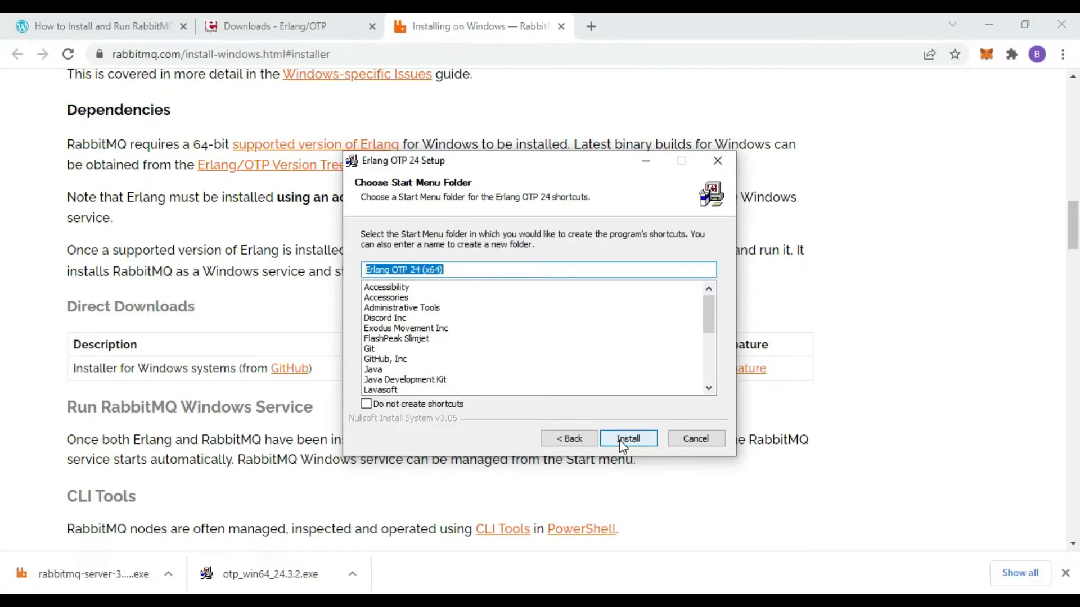
Step: Install Erlang OTP 24 with the default shortcut folder, close its setup and check for Erlang among the recently added programs
left_click(619, 440)
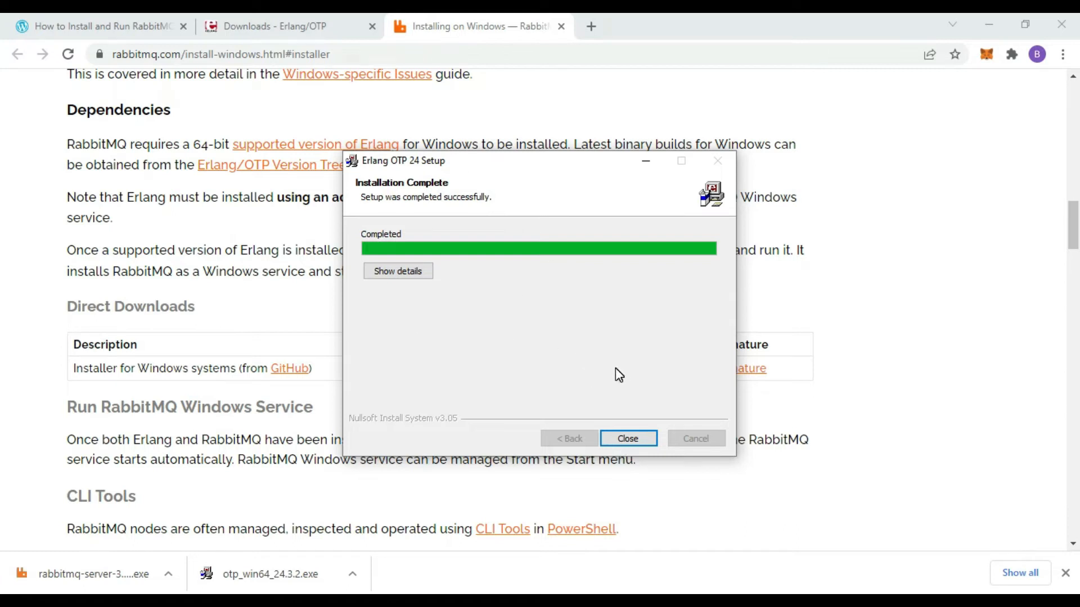
left_click(640, 441)
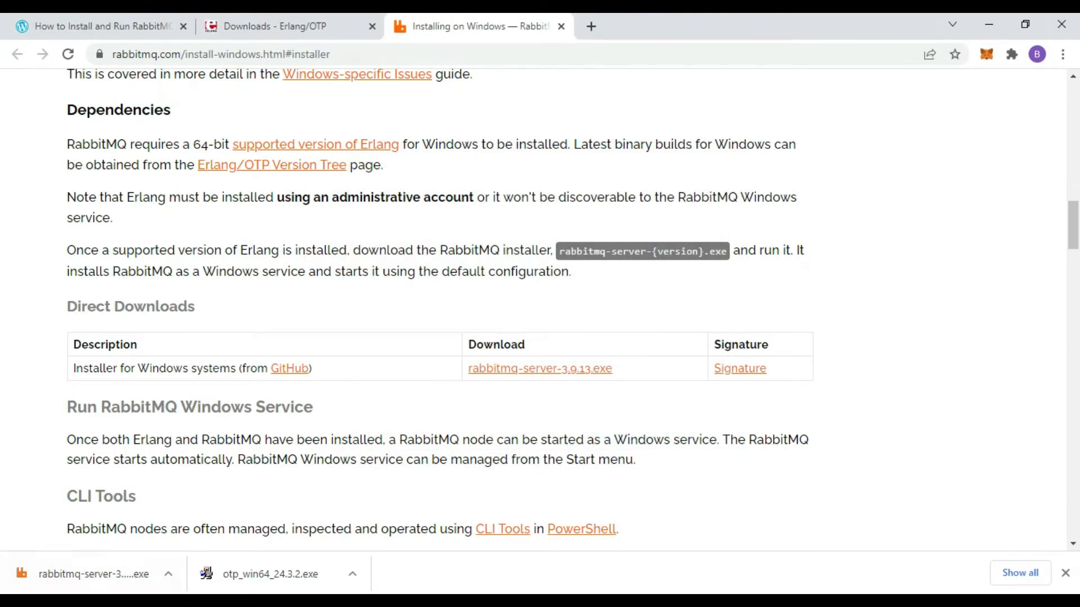
left_click(11, 594)
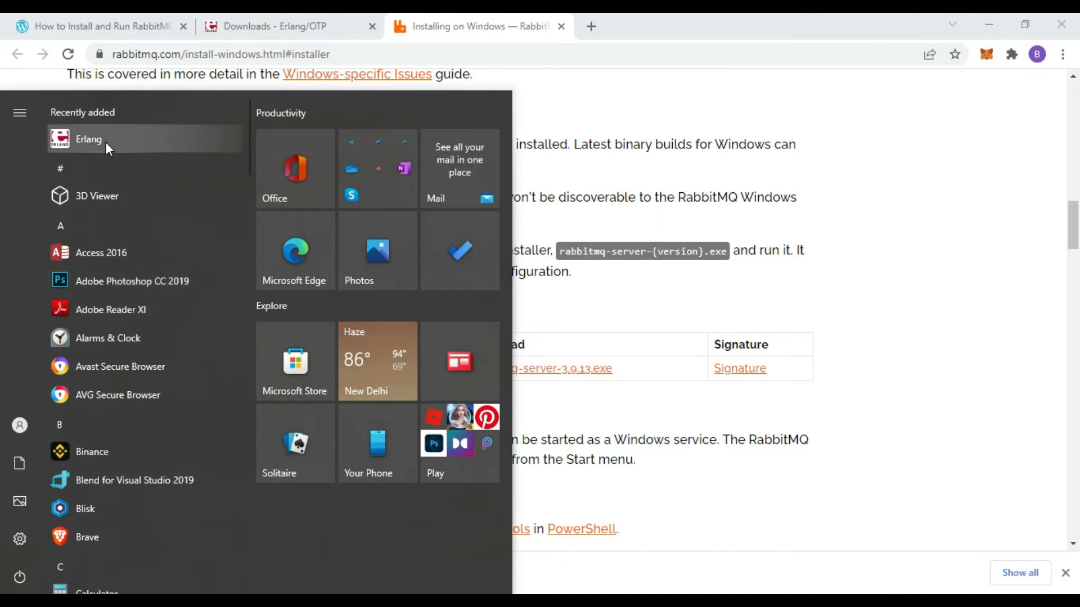
left_click(886, 296)
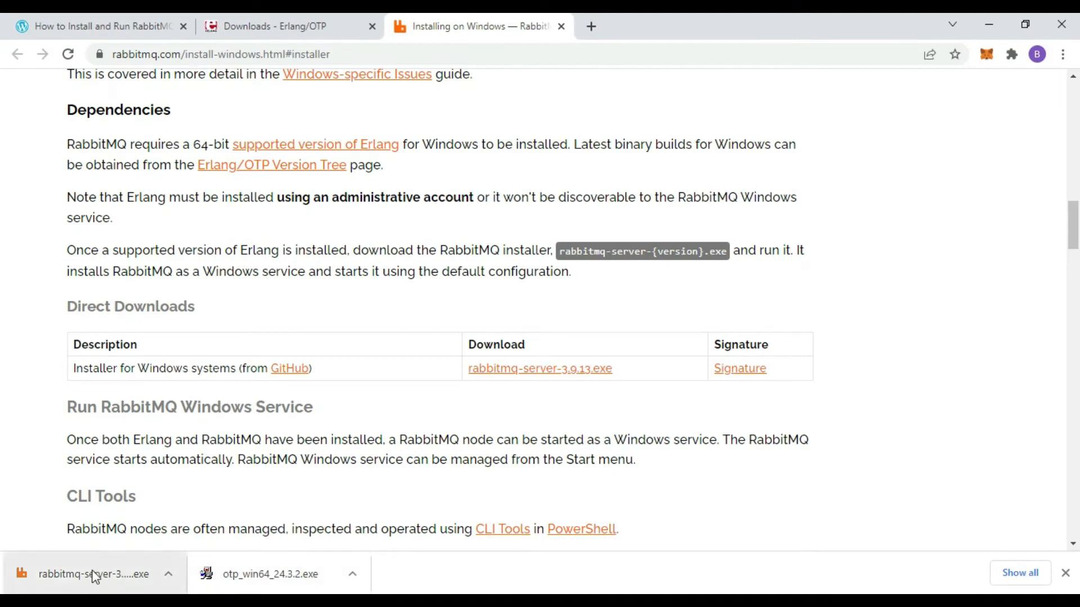
Step: Run the downloaded RabbitMQ Server 3.9.13 installer with the default components, install it into C:\Study\setup\RabbitMQ, and finish the setup
left_click(84, 576)
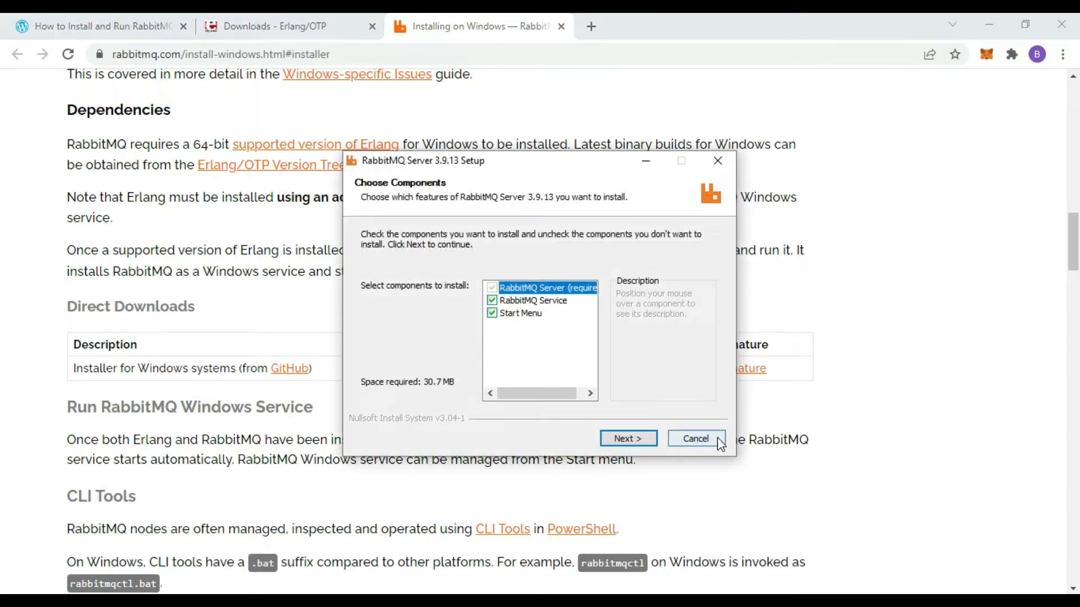
left_click(626, 440)
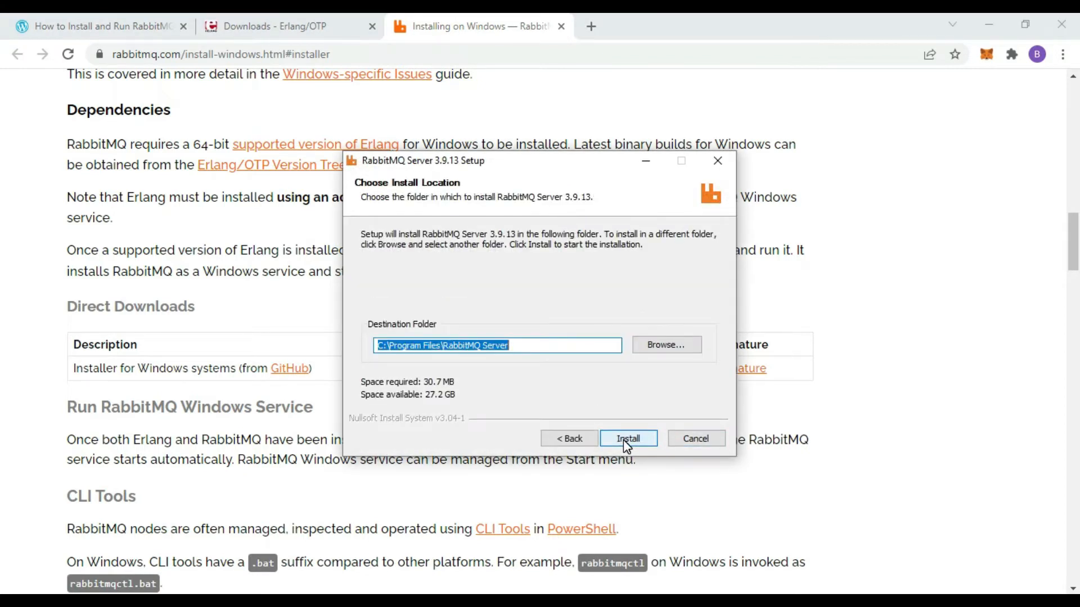
key("ctrl+v")
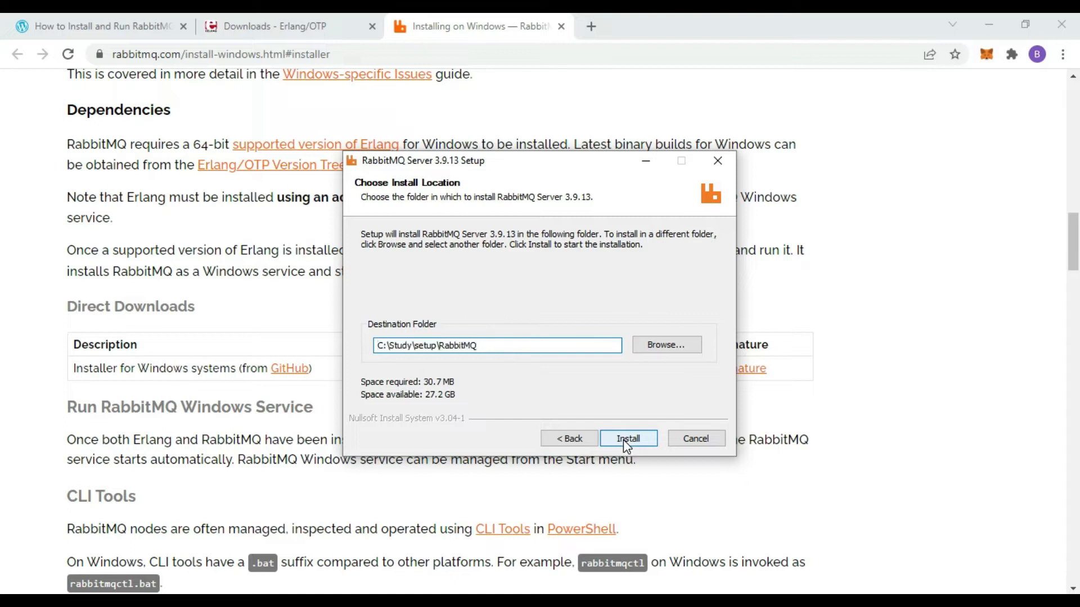
left_click(628, 438)
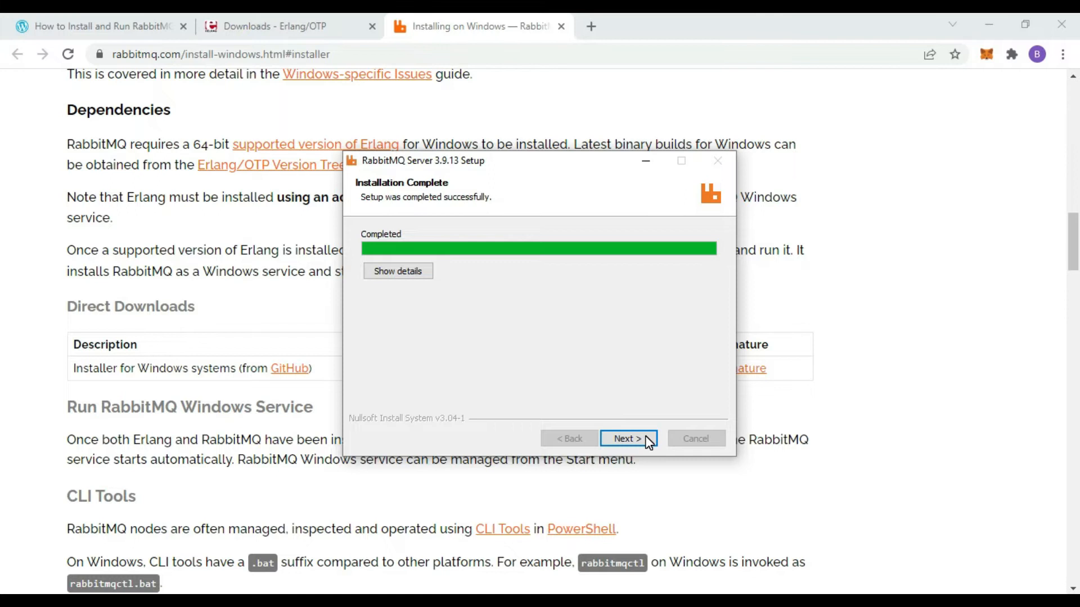
left_click(628, 438)
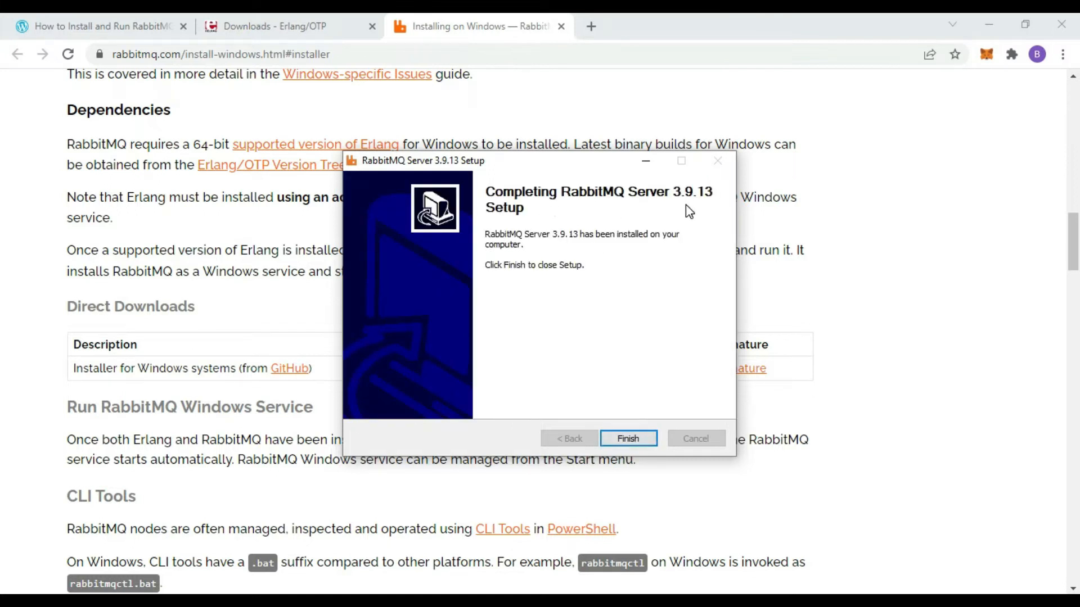
left_click(630, 439)
left_click(82, 32)
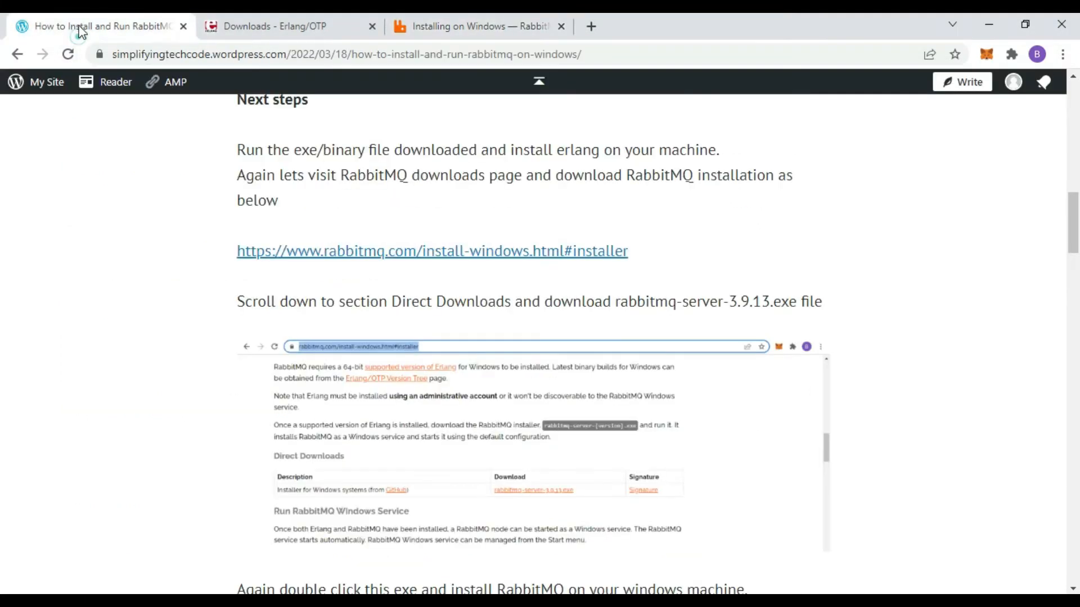
scroll(687, 382, "down", 5)
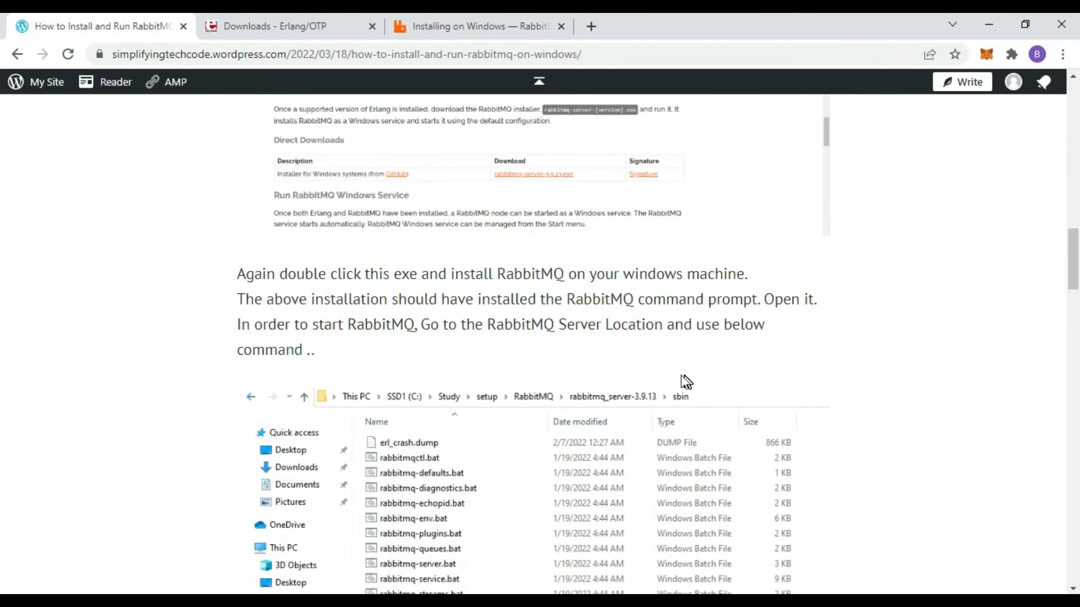
scroll(536, 358, "down", 5)
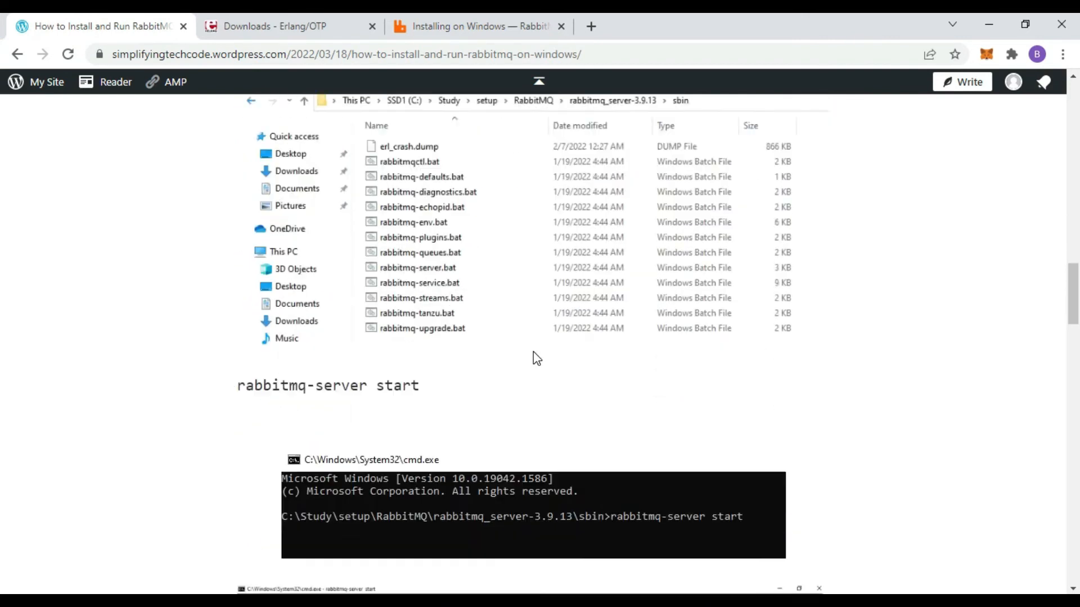
scroll(533, 353, "down", 7)
scroll(533, 353, "down", 3)
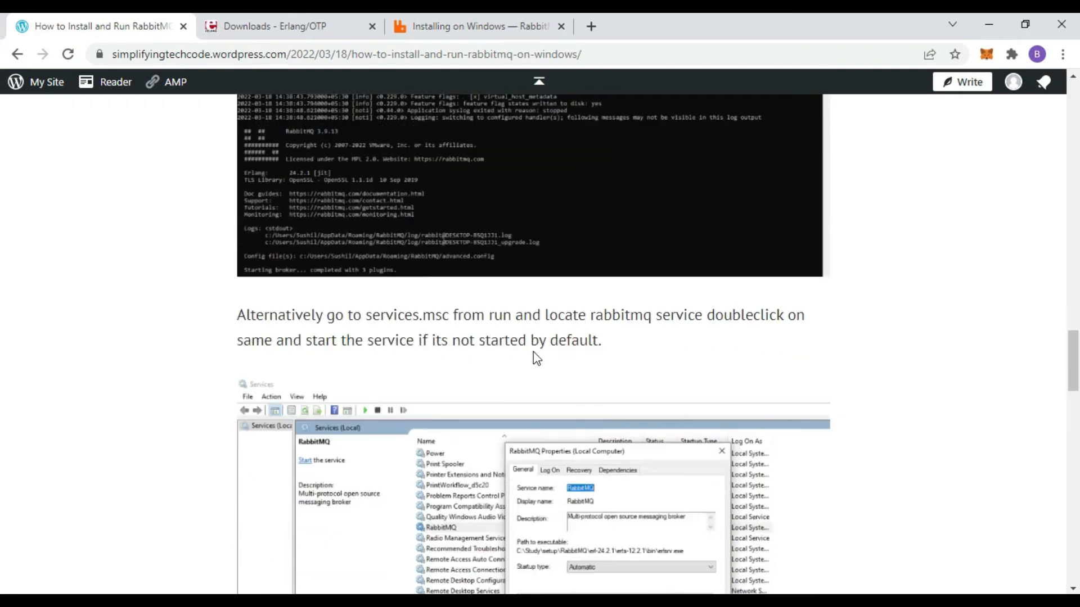
scroll(534, 353, "down", 1)
scroll(533, 352, "down", 7)
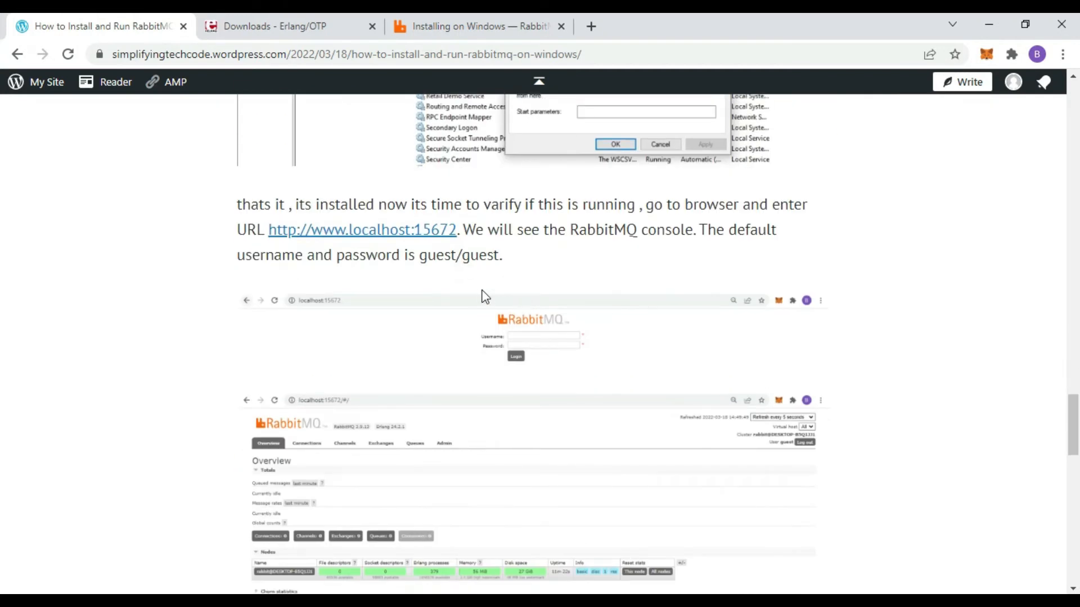
left_click(457, 231)
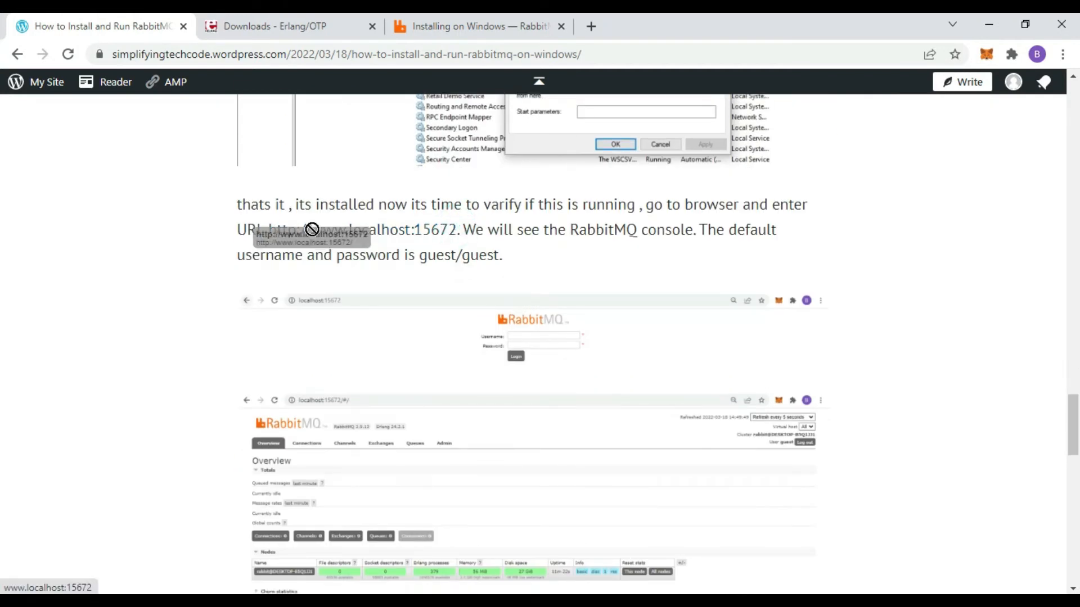
left_click_drag(269, 231, 457, 233)
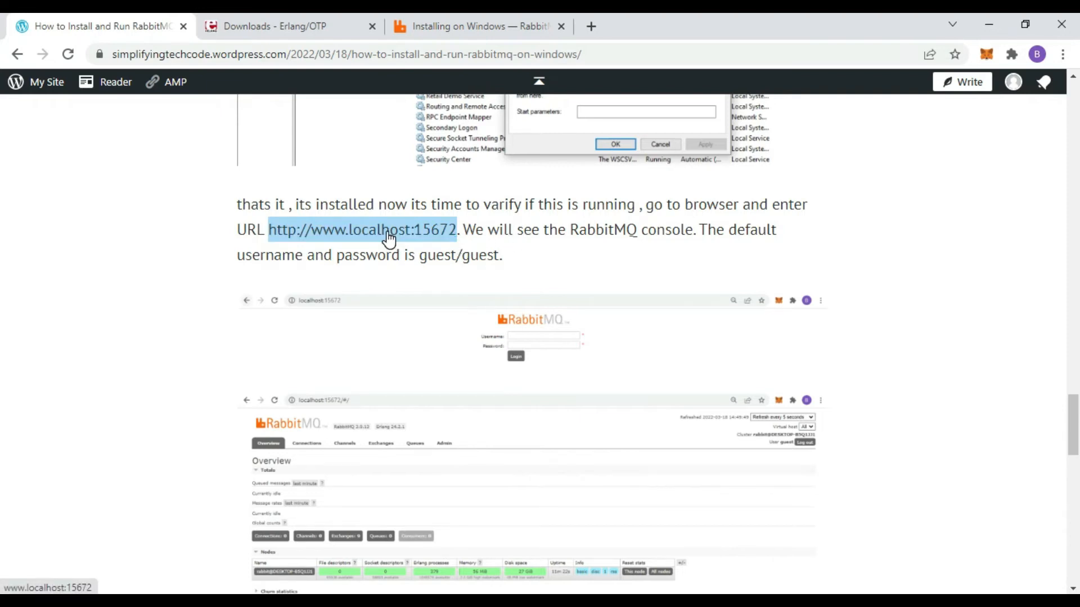
right_click(388, 239)
left_click(418, 244)
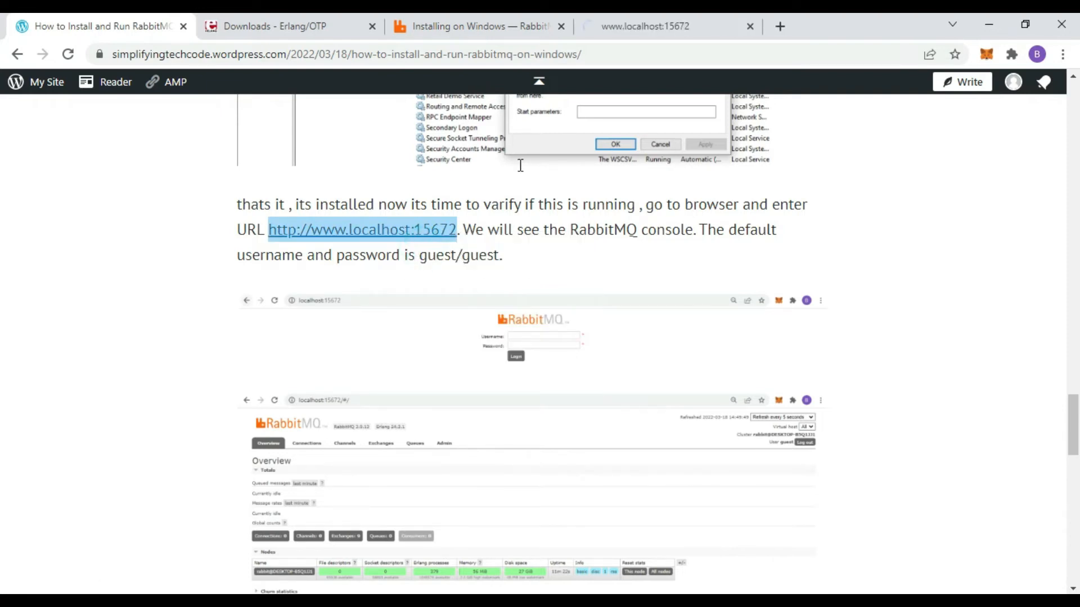
left_click(651, 32)
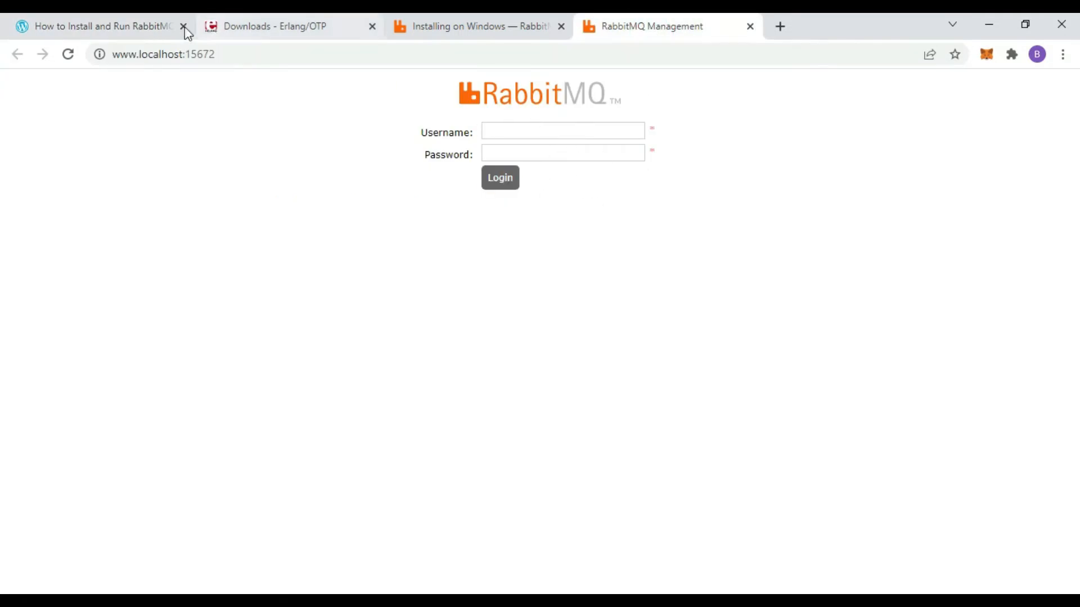
Step: Look up the default credentials in the article and log in to RabbitMQ Management with username guest and the default account password
left_click(141, 27)
left_click_drag(423, 258, 502, 256)
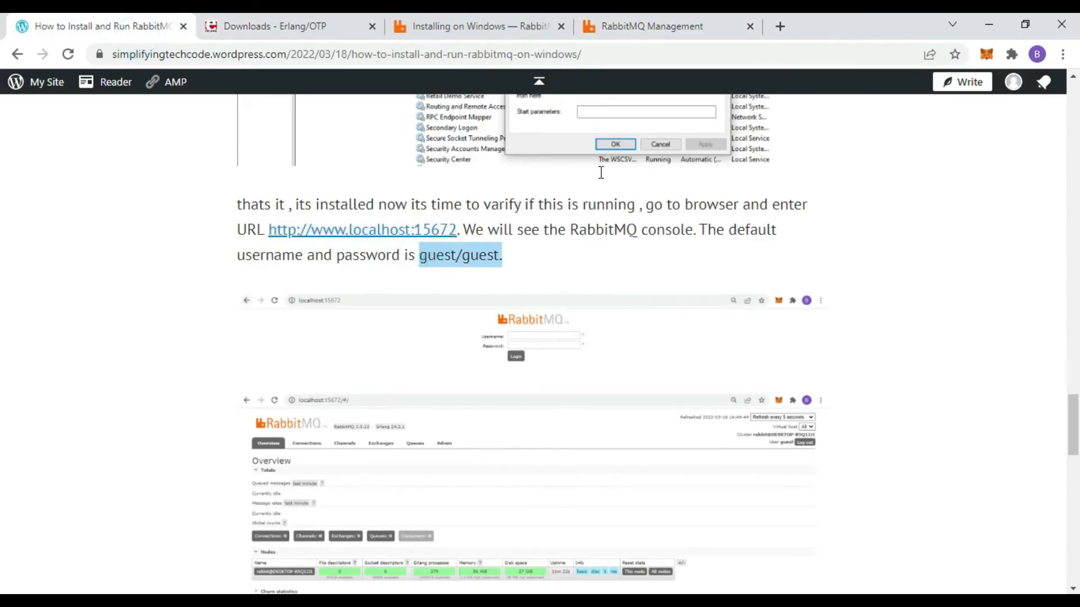
left_click(663, 27)
left_click(525, 129)
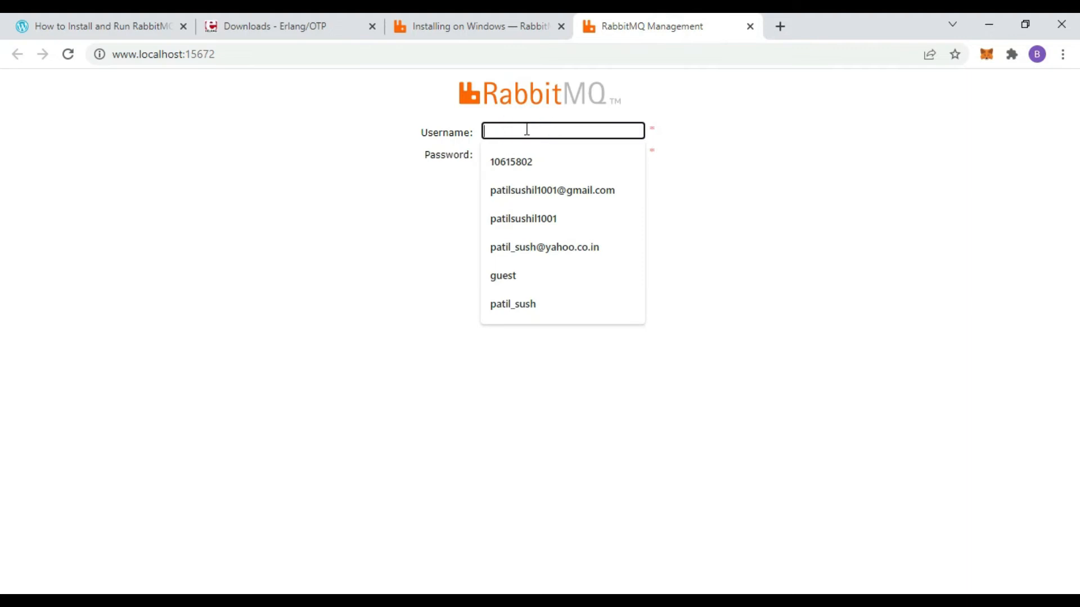
type("guest")
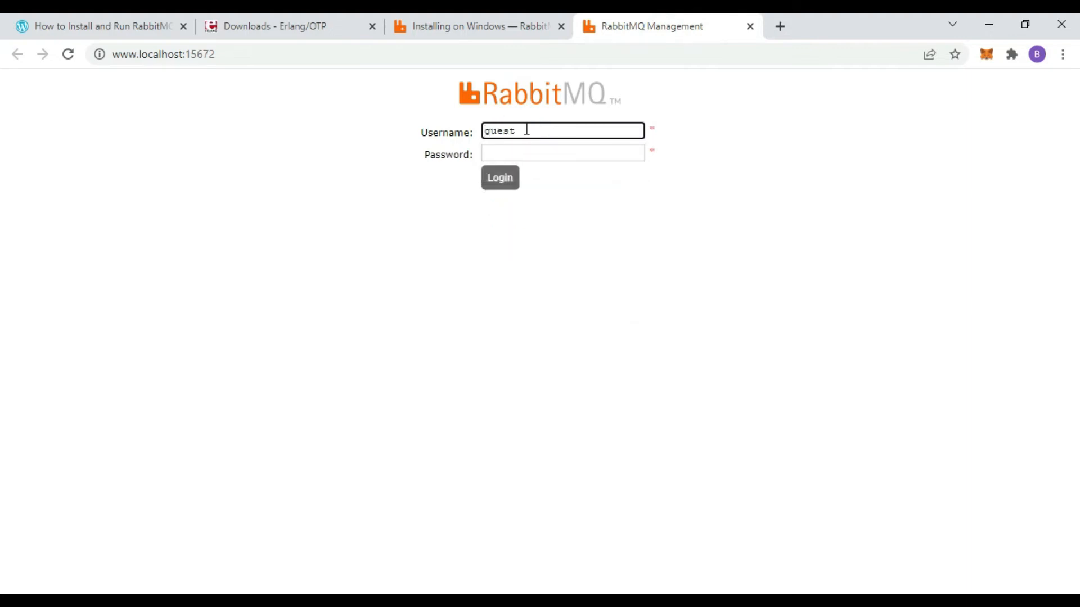
key("Tab")
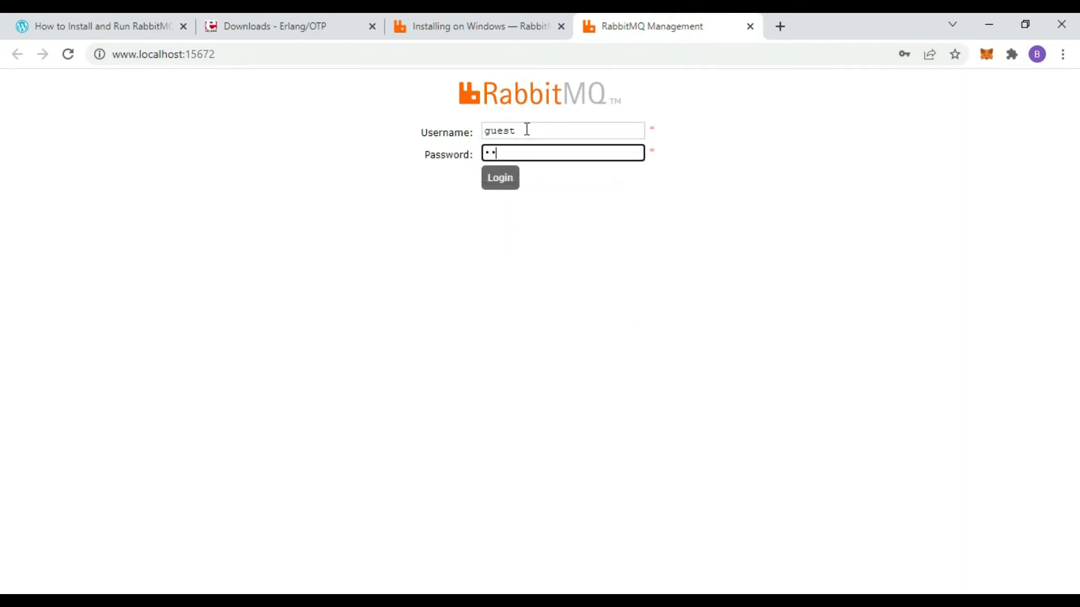
type("guest")
left_click(499, 185)
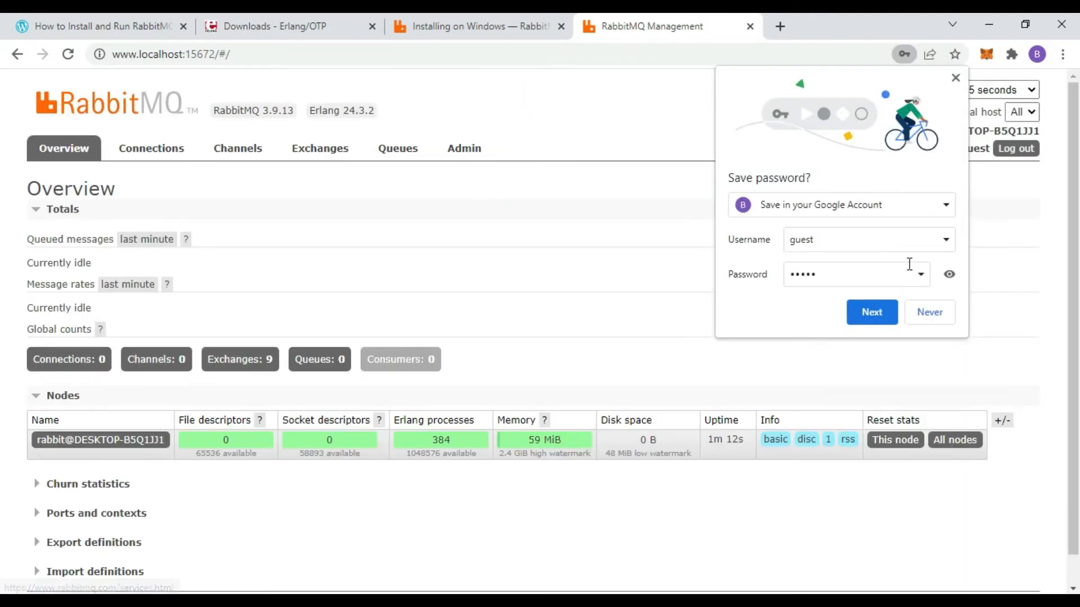
Step: Decline saving the RabbitMQ login password in the browser by choosing Never for this site
left_click(929, 311)
left_click(684, 262)
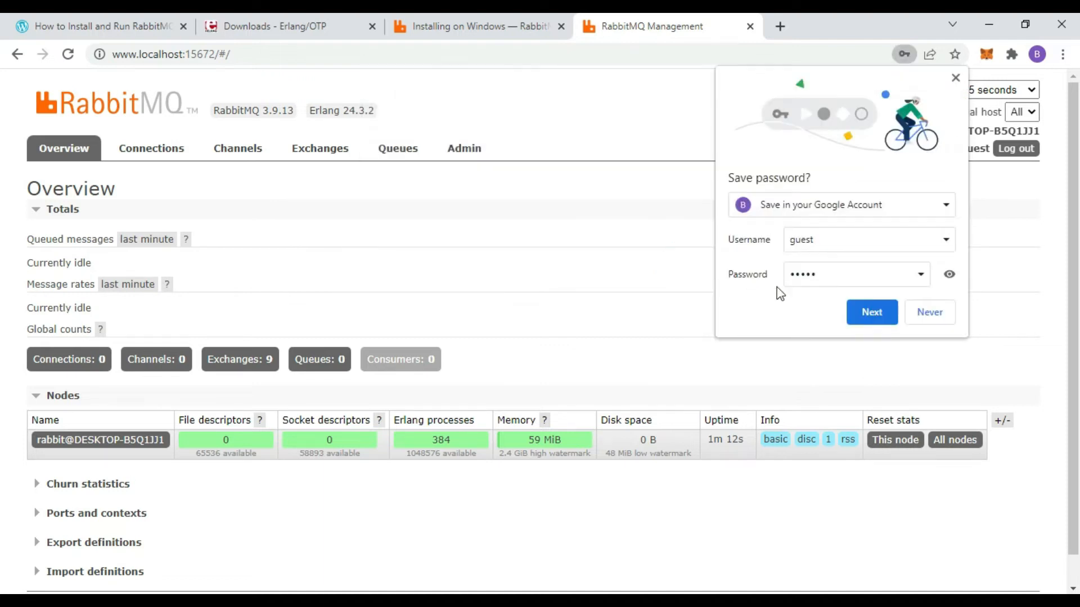
left_click(940, 314)
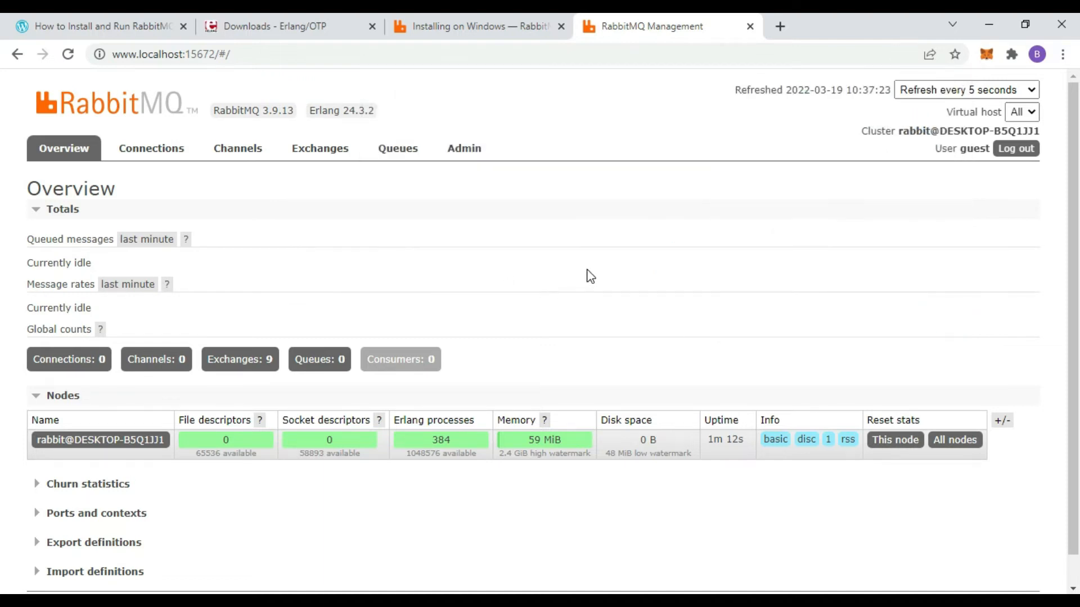
Step: Examine the RabbitMQ console's Overview, Connections and Queues pages, ending back on the Overview
scroll(588, 276, "down", 1)
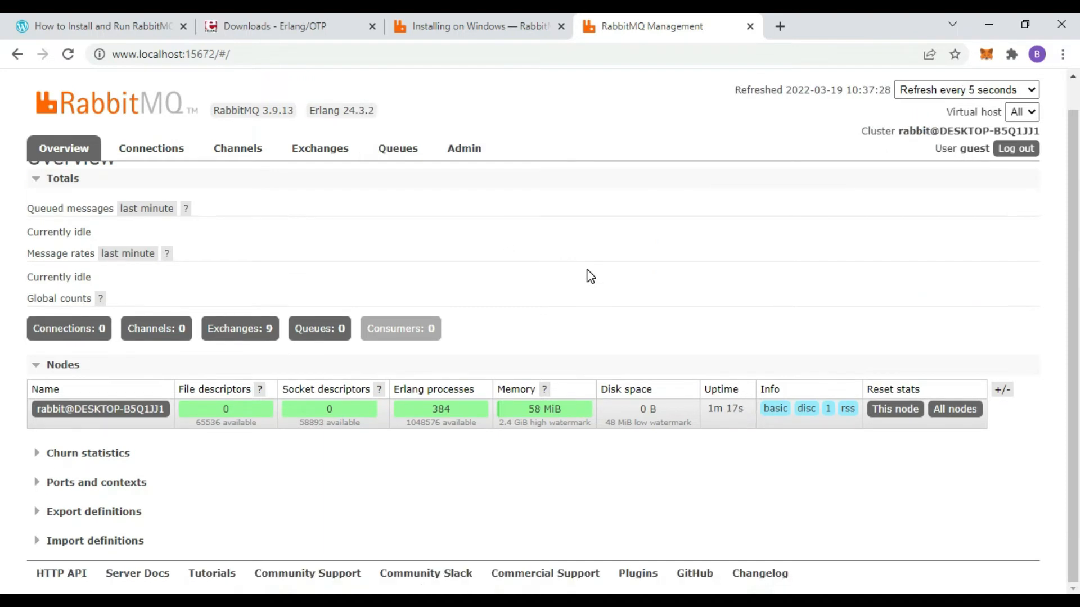
scroll(588, 275, "up", 1)
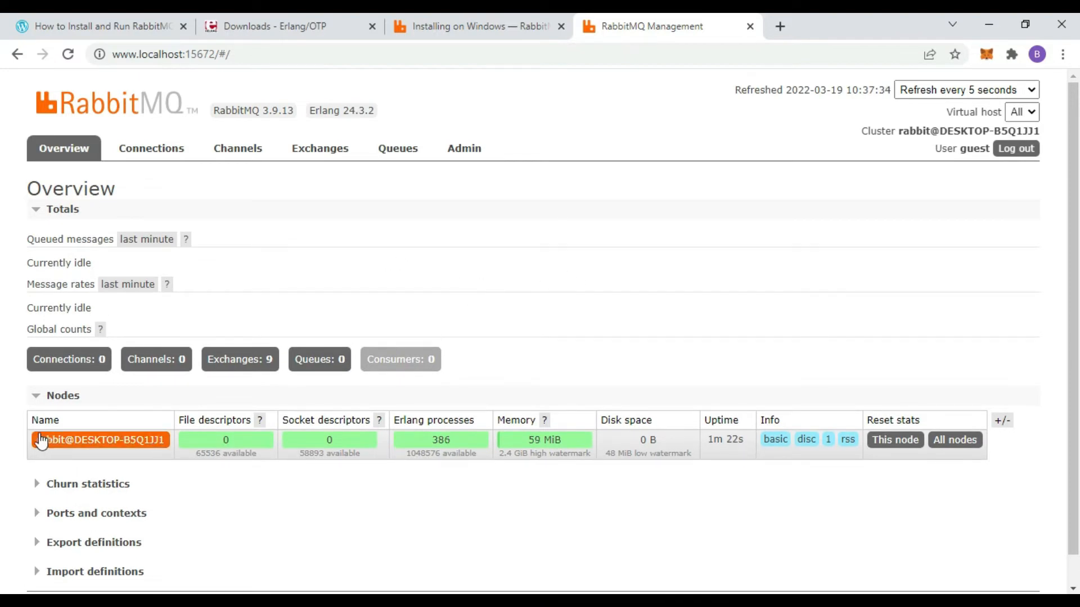
scroll(520, 360, "down", 1)
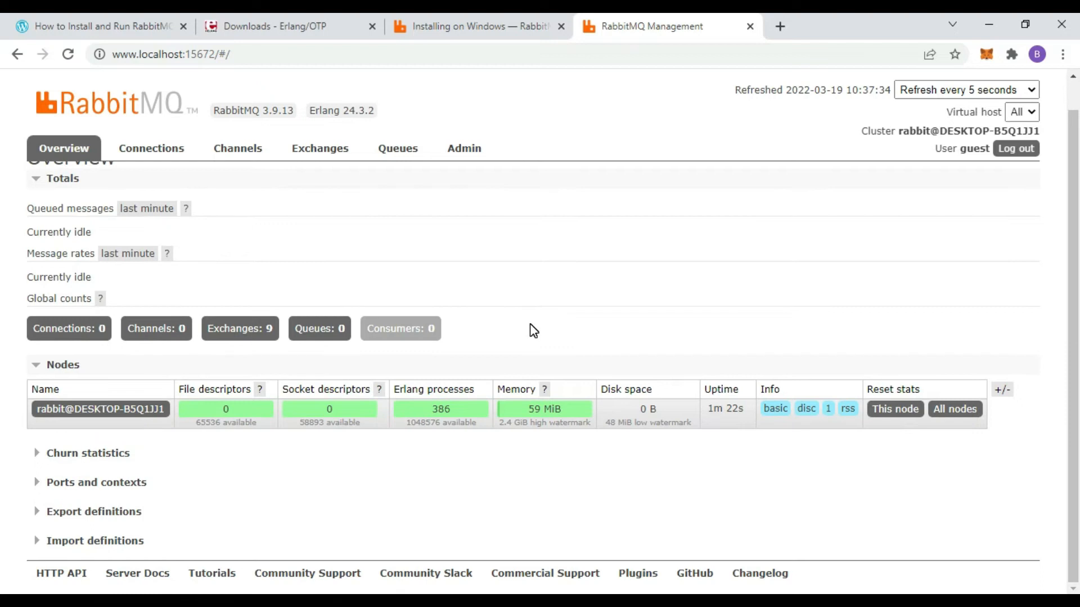
scroll(335, 315, "up", 1)
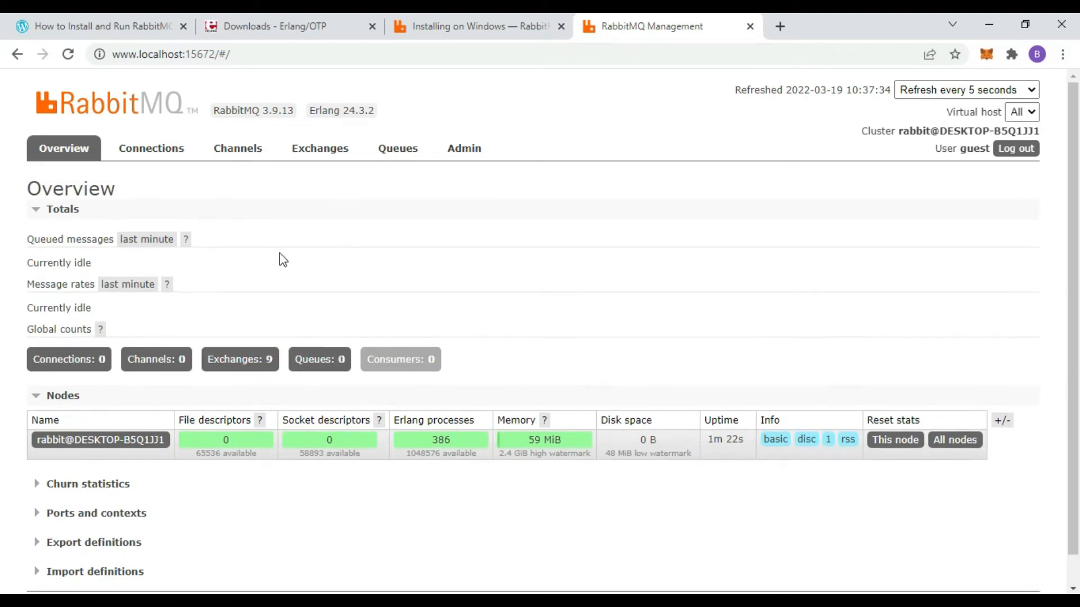
left_click(160, 153)
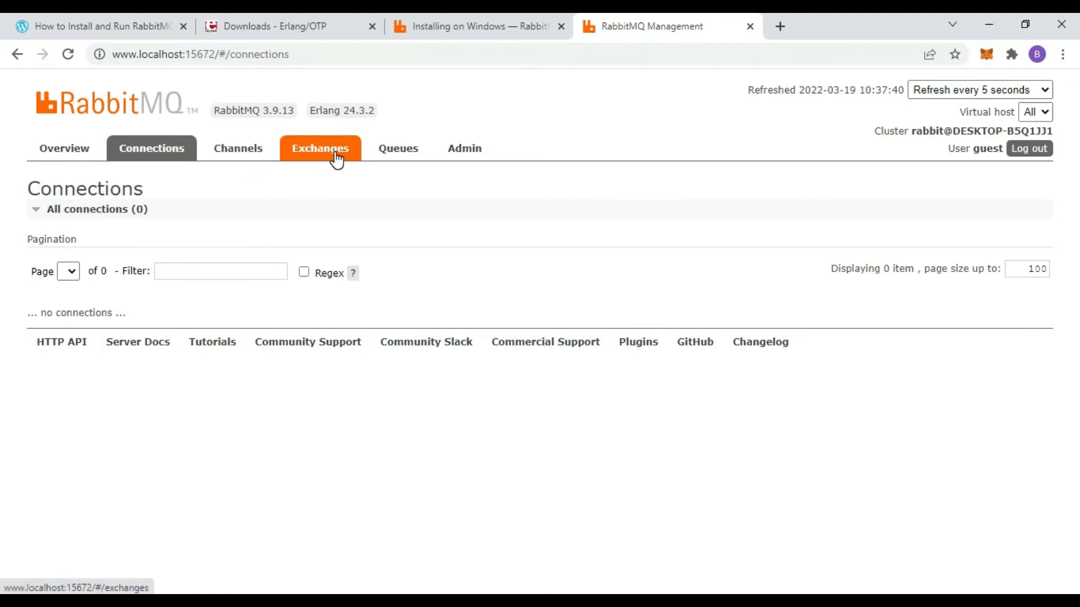
left_click(412, 158)
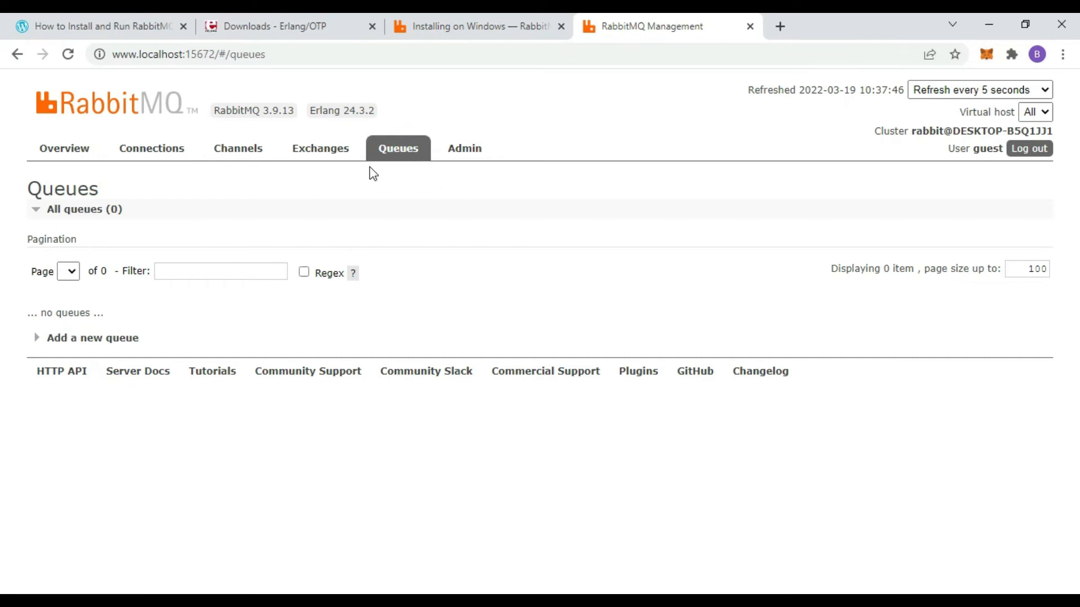
left_click(58, 157)
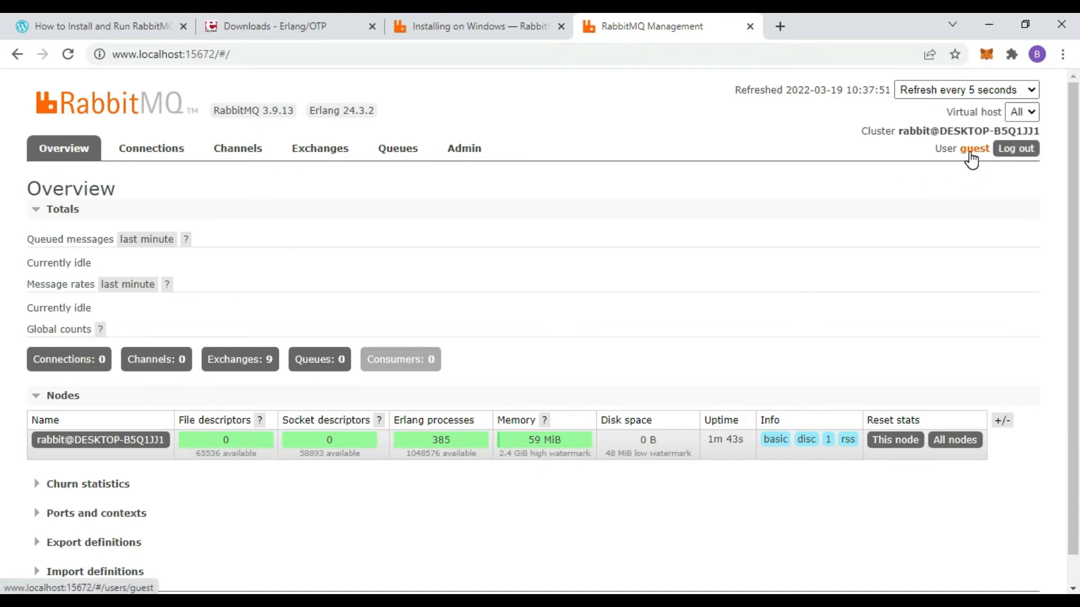
Step: Return to the article and review its conclusion and the instructions for starting RabbitMQ through services.msc or rabbitmq-server start
left_click(107, 31)
scroll(536, 409, "down", 5)
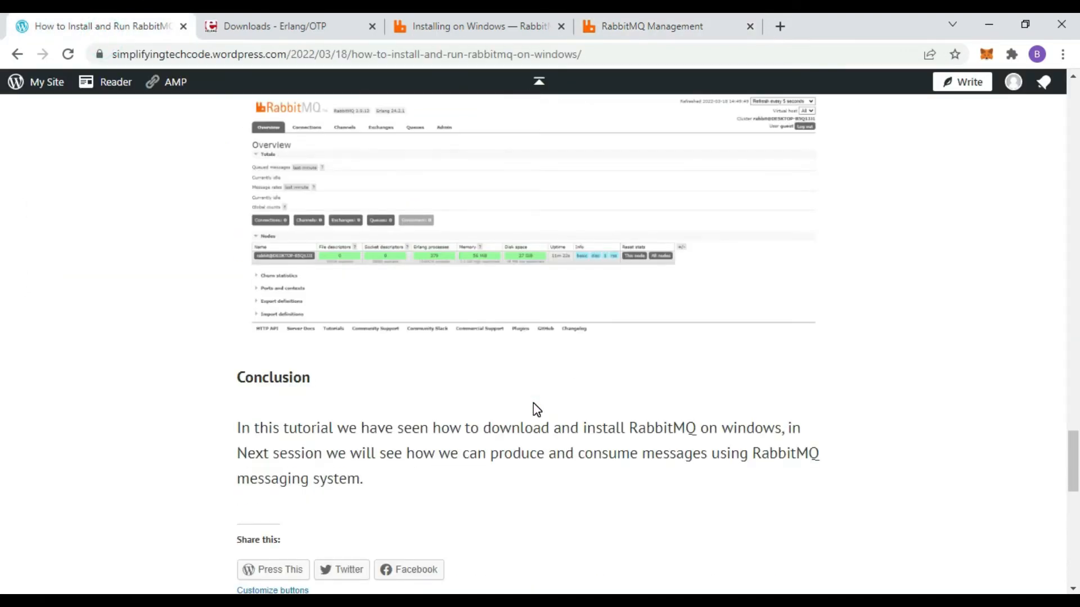
scroll(536, 409, "up", 7)
scroll(533, 403, "up", 10)
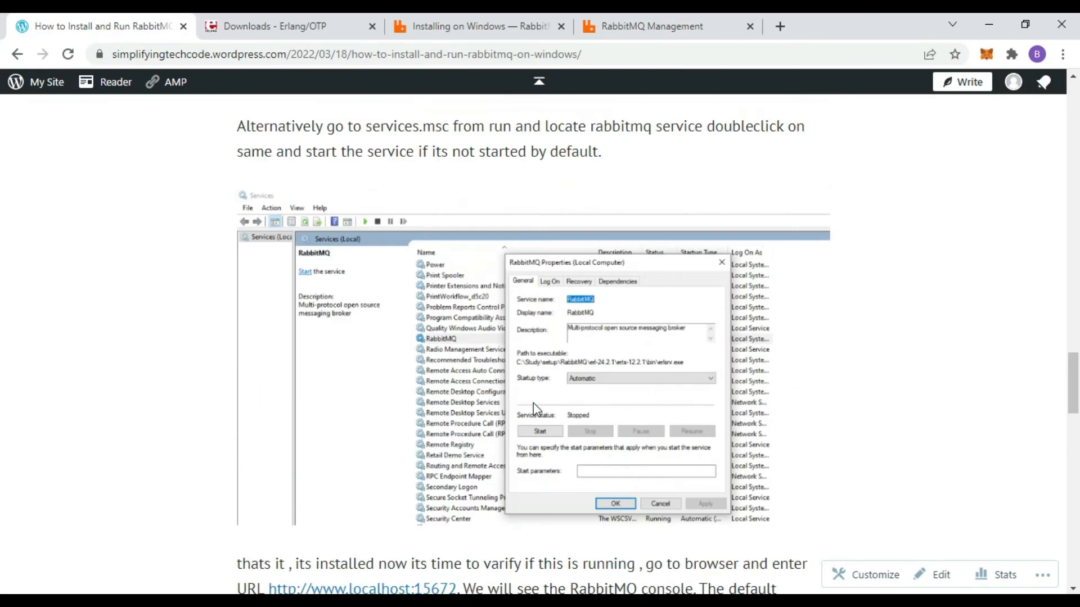
scroll(533, 403, "up", 4)
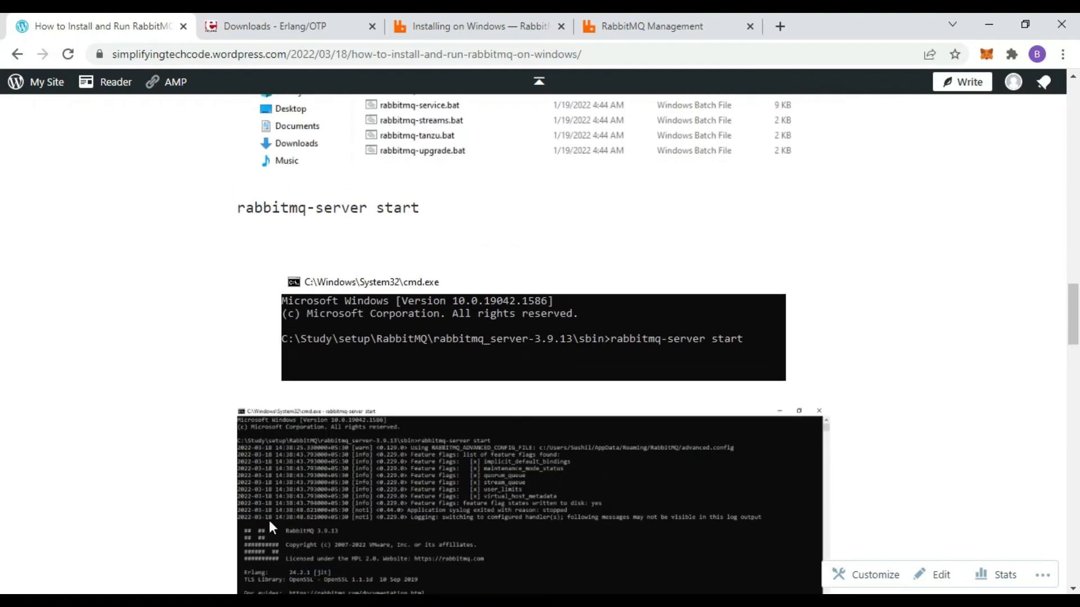
Step: Open the Windows Services app, find the RabbitMQ service and open its properties
key("super")
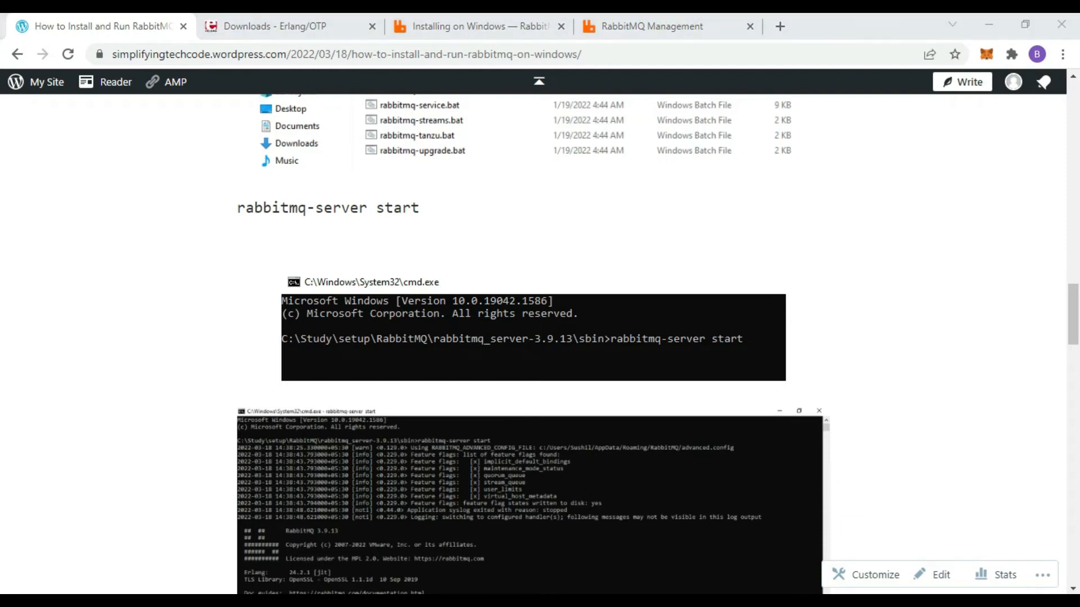
type("serive")
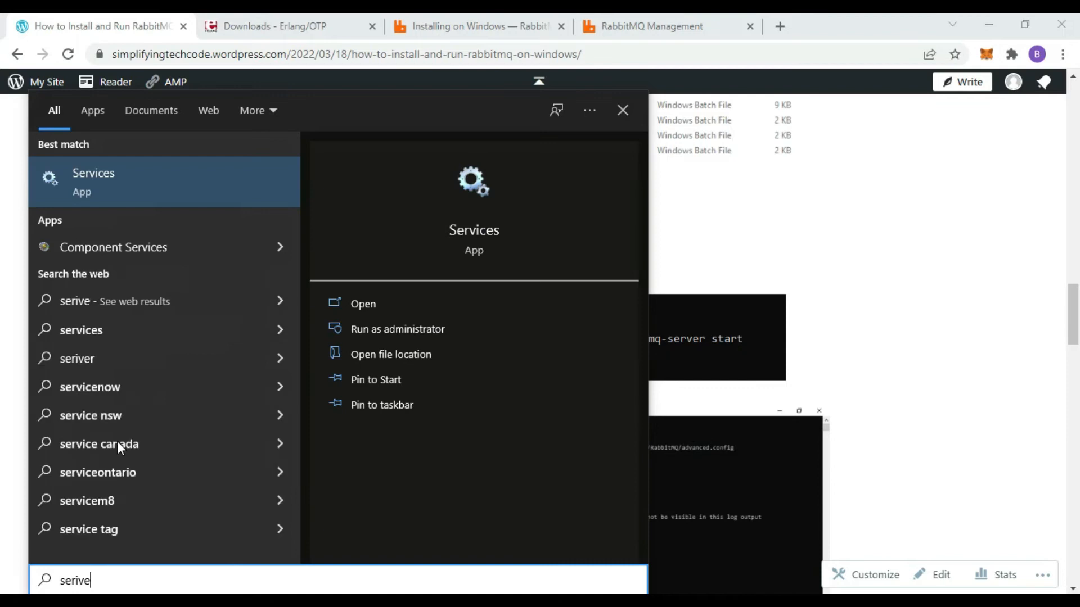
left_click(103, 187)
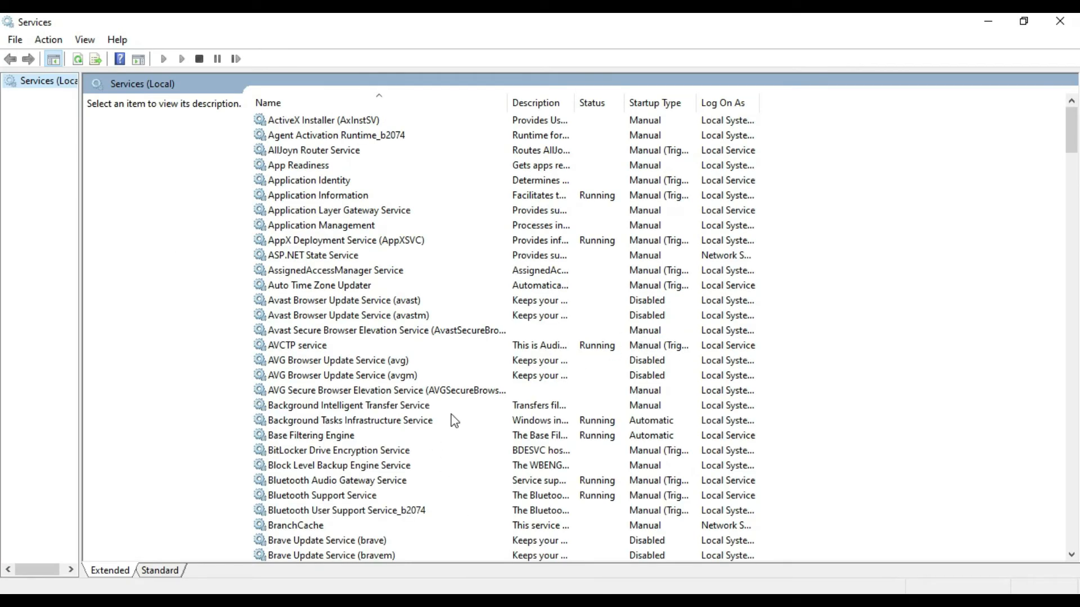
scroll(460, 401, "down", 10)
scroll(460, 401, "down", 14)
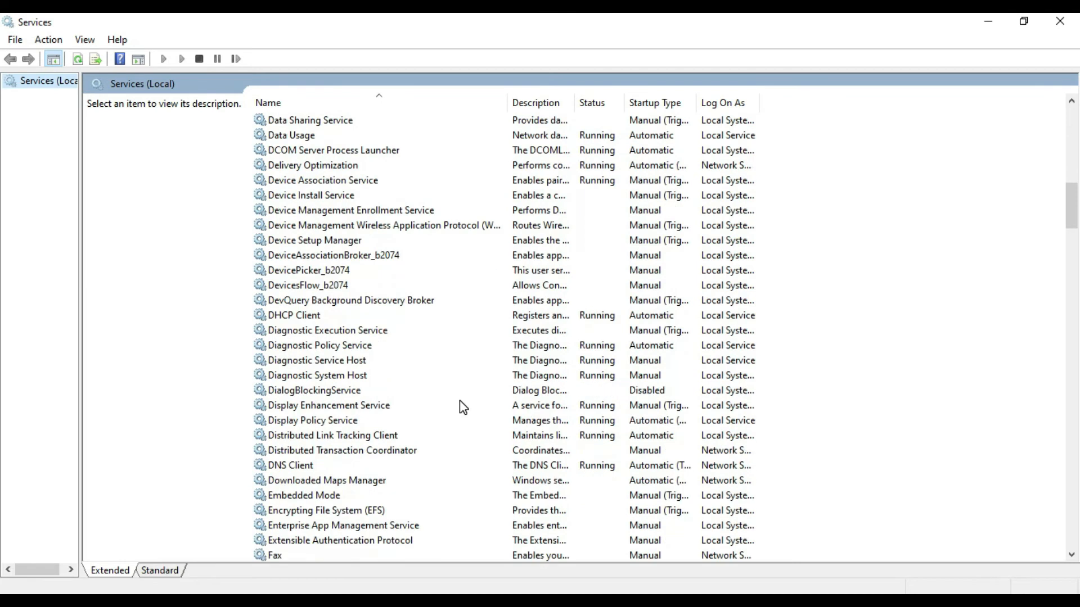
scroll(460, 400, "down", 19)
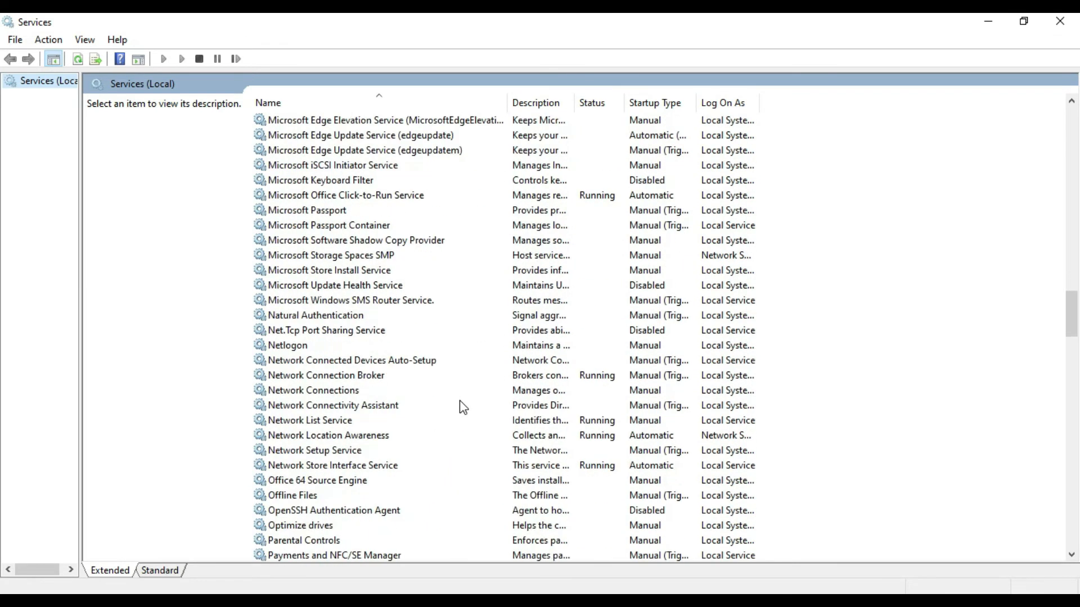
scroll(463, 407, "down", 4)
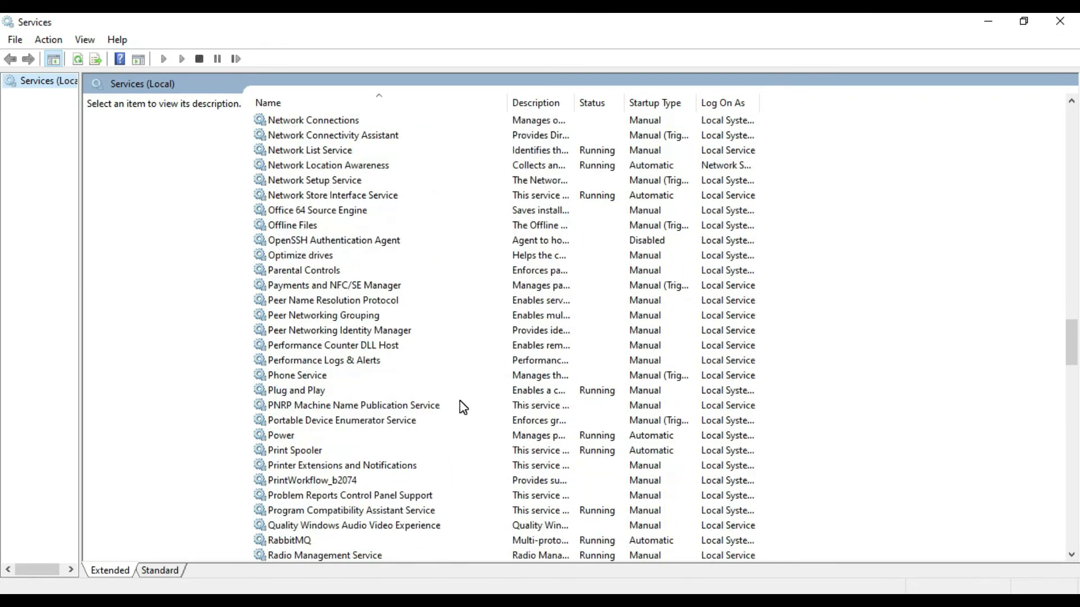
left_click(315, 451)
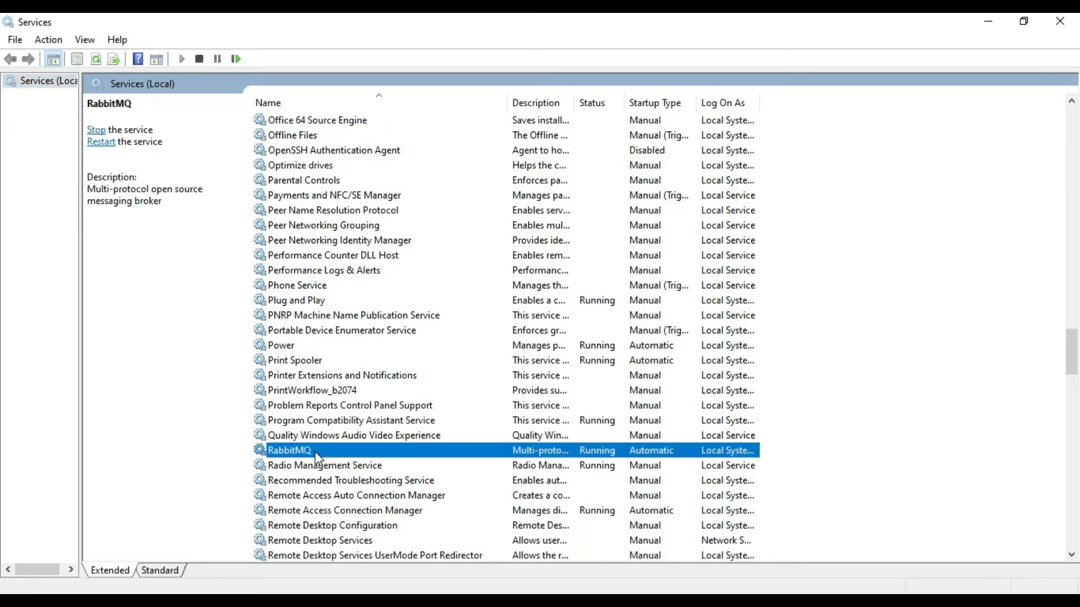
double_click(538, 452)
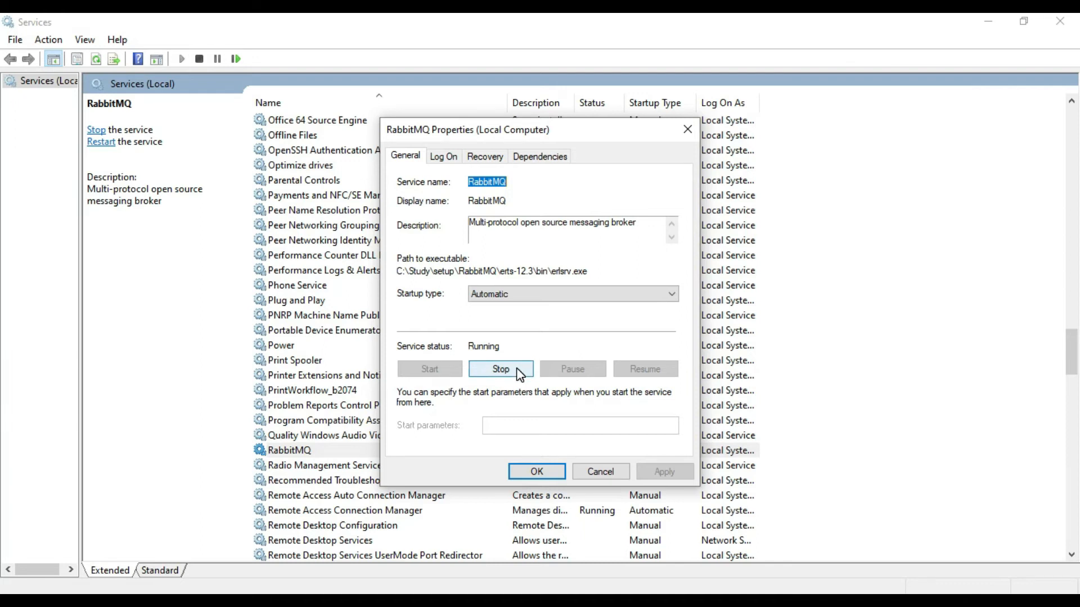
Step: Stop the RabbitMQ service, recheck its status in the properties and close them
left_click(500, 369)
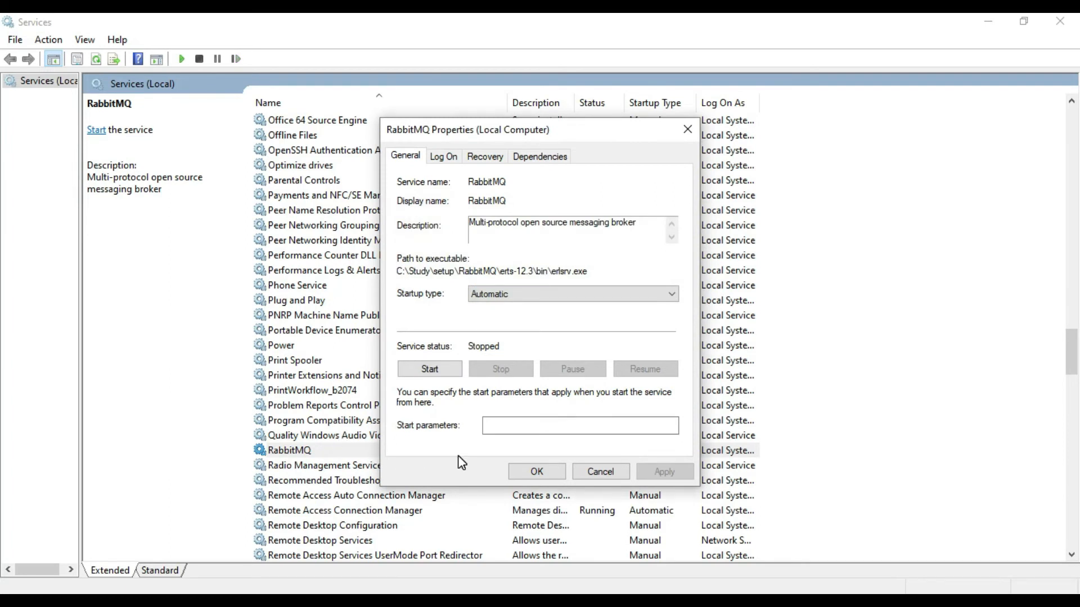
left_click(536, 474)
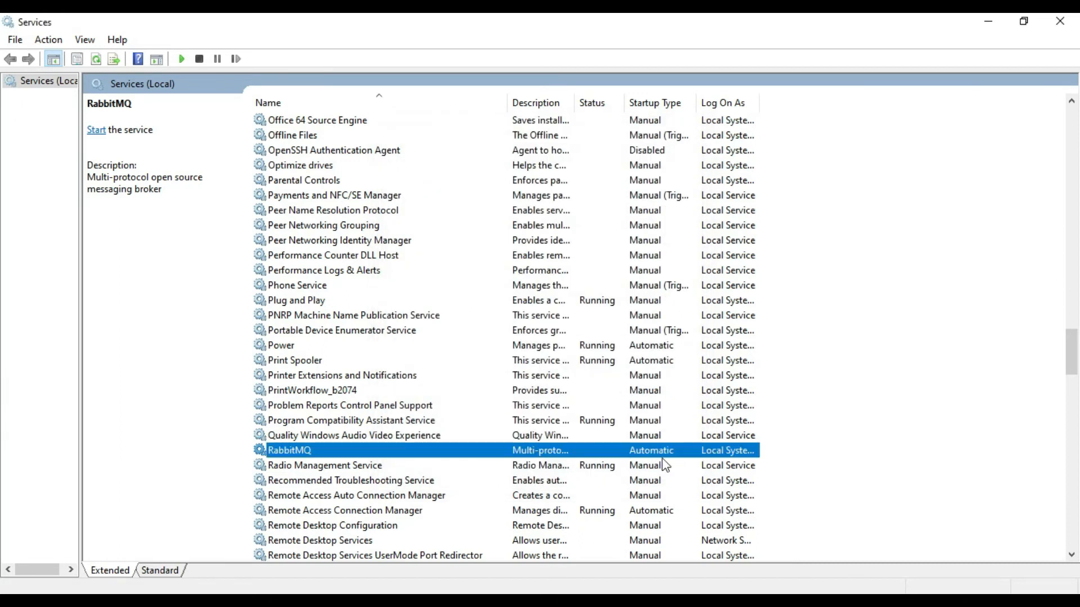
double_click(564, 452)
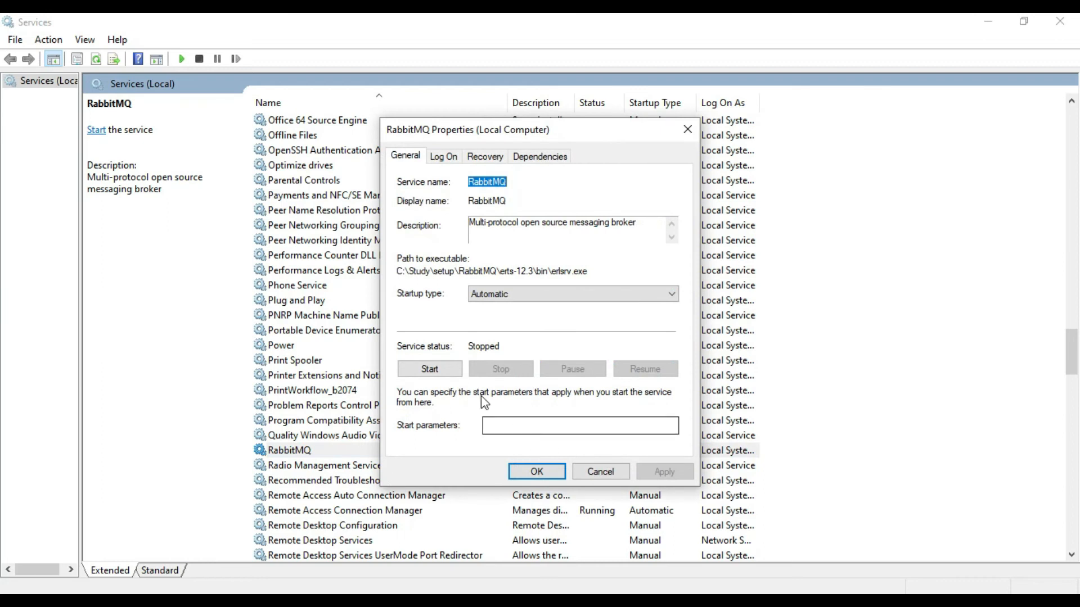
left_click(687, 130)
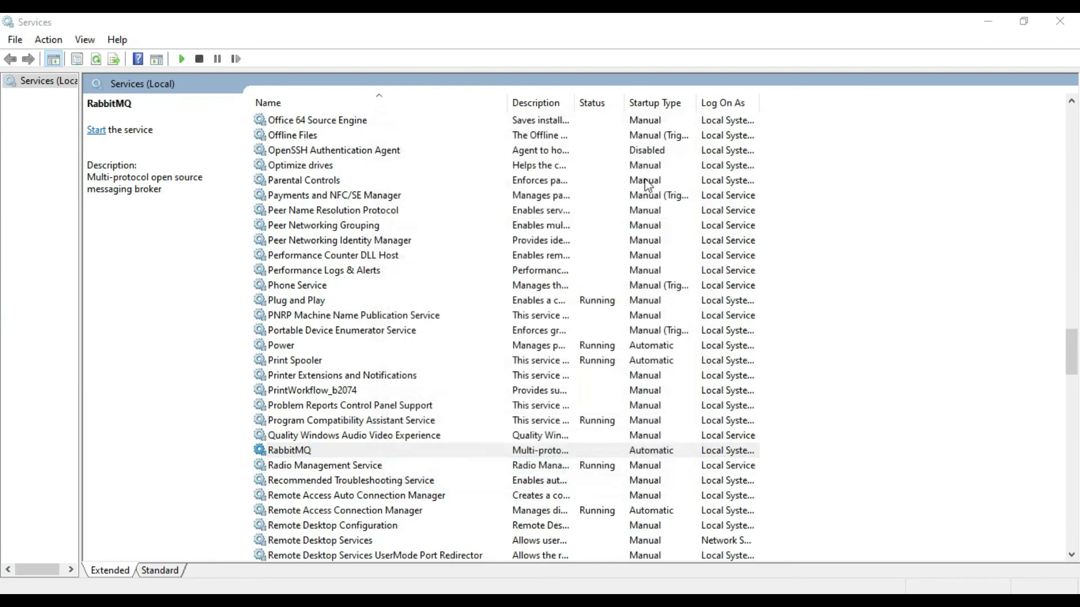
Step: Switch to File Explorer and open the sbin folder inside RabbitMQ's rabbitmq_server-3.9.13 folder
left_click(158, 600)
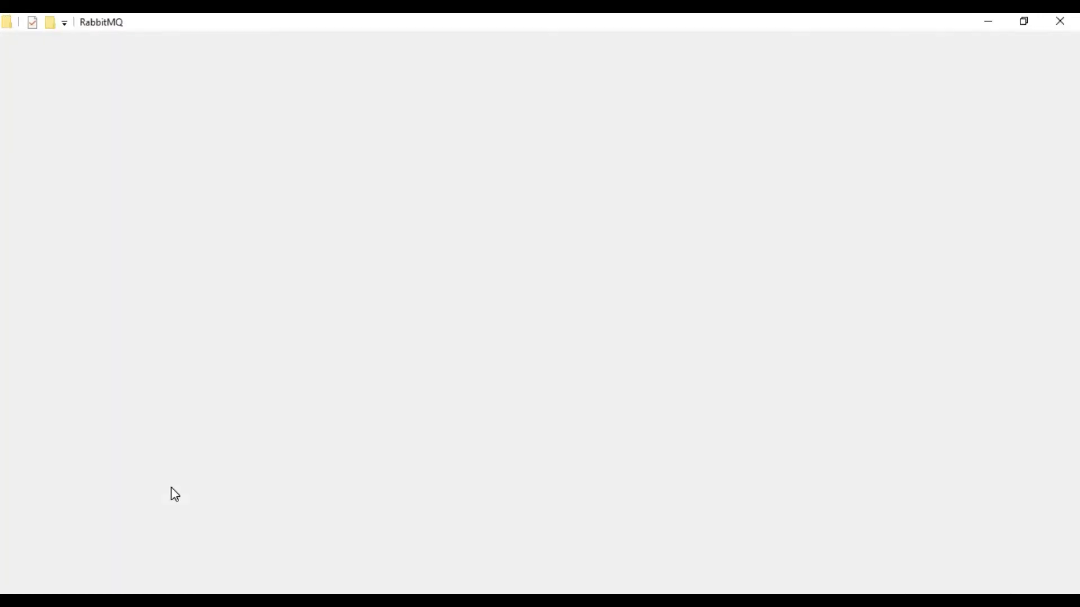
left_click(302, 455)
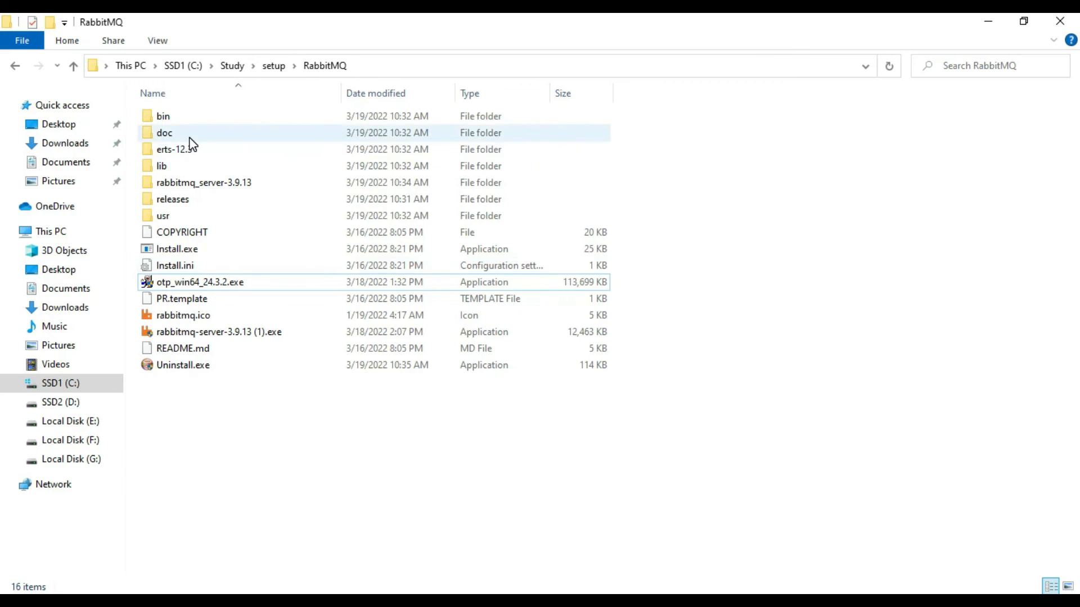
left_click(280, 68)
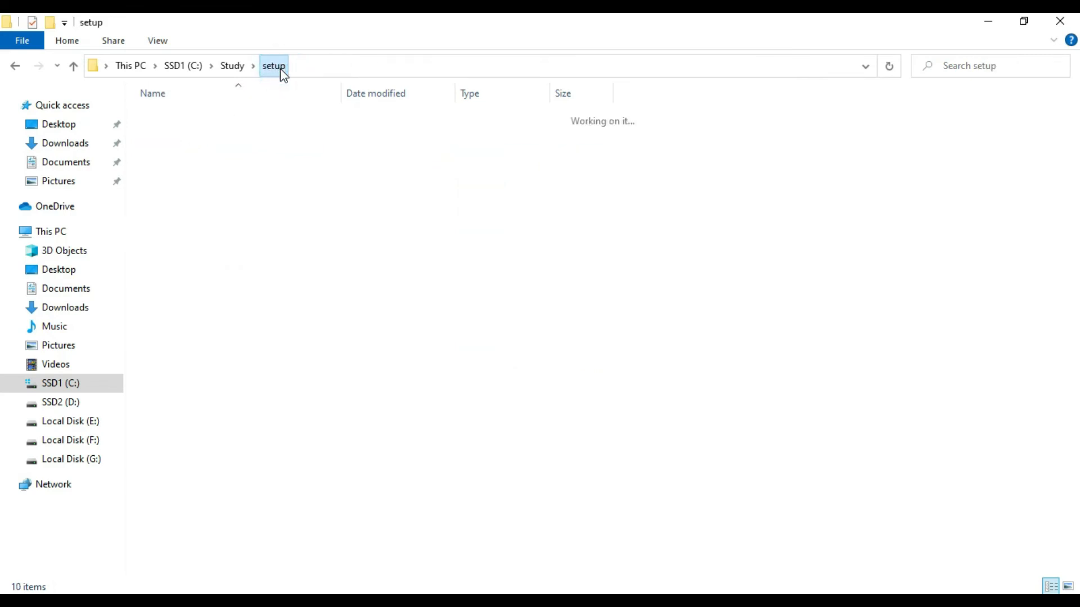
left_click(17, 66)
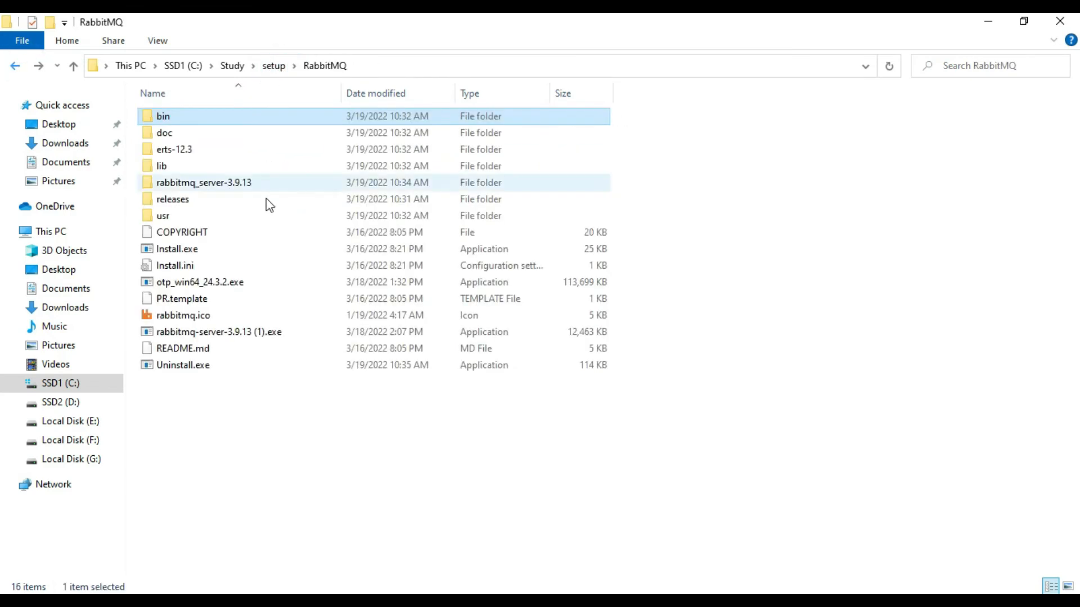
double_click(197, 181)
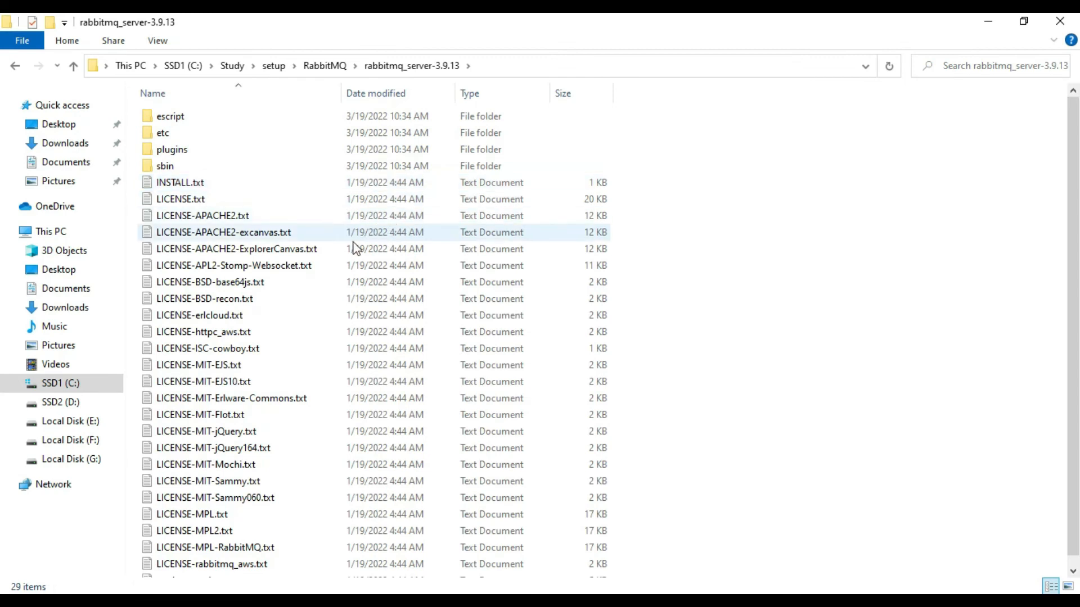
double_click(171, 165)
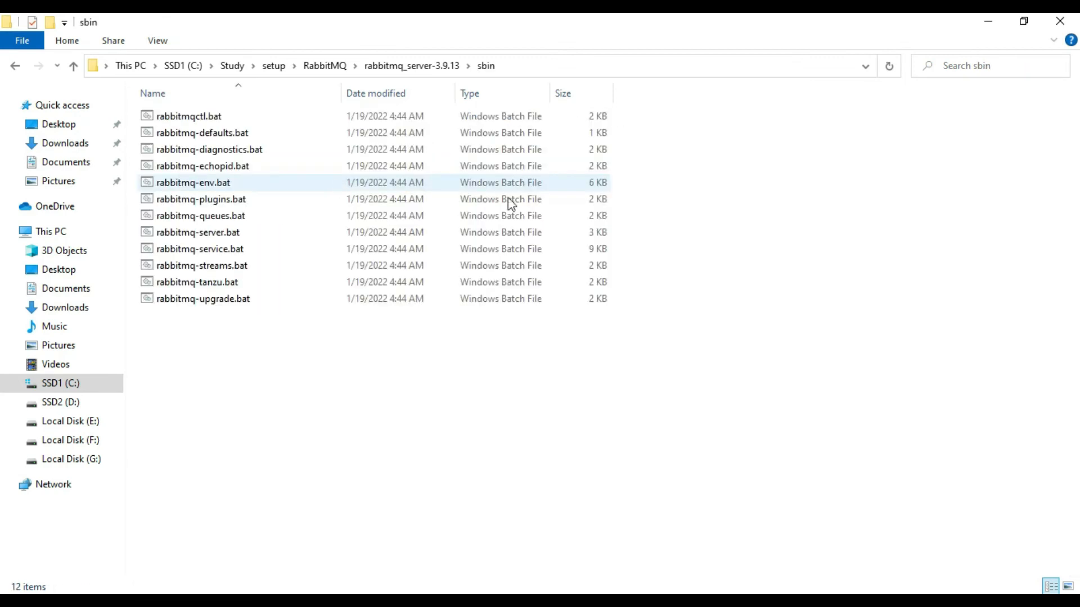
Step: Check the article's instructions for starting RabbitMQ from the server location, then return to the sbin folder
mouse_move(191, 600)
left_click(247, 523)
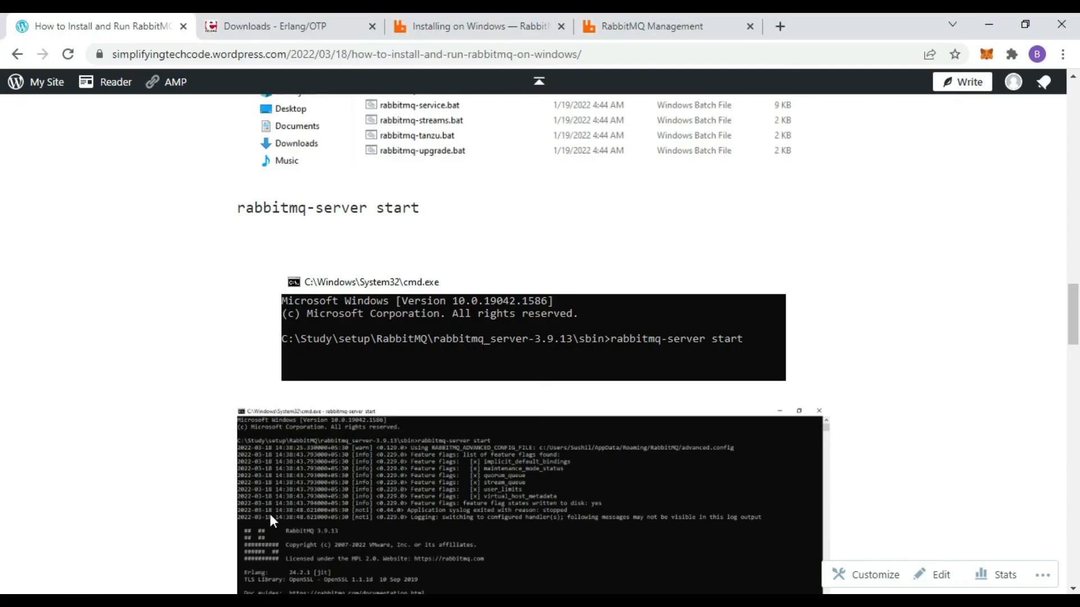
scroll(413, 302, "up", 1)
scroll(411, 300, "up", 8)
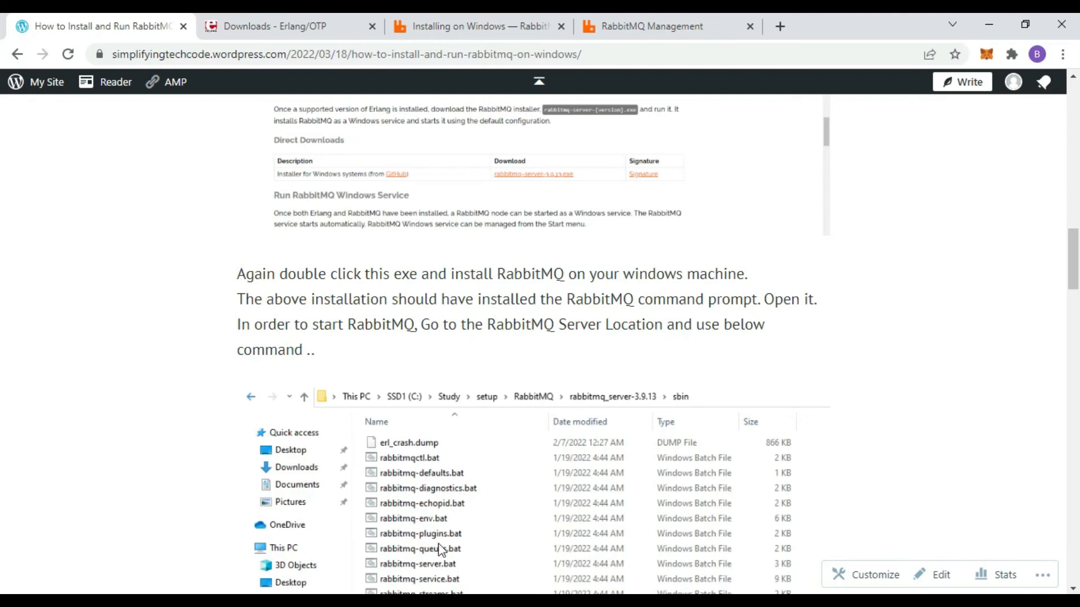
left_click(989, 25)
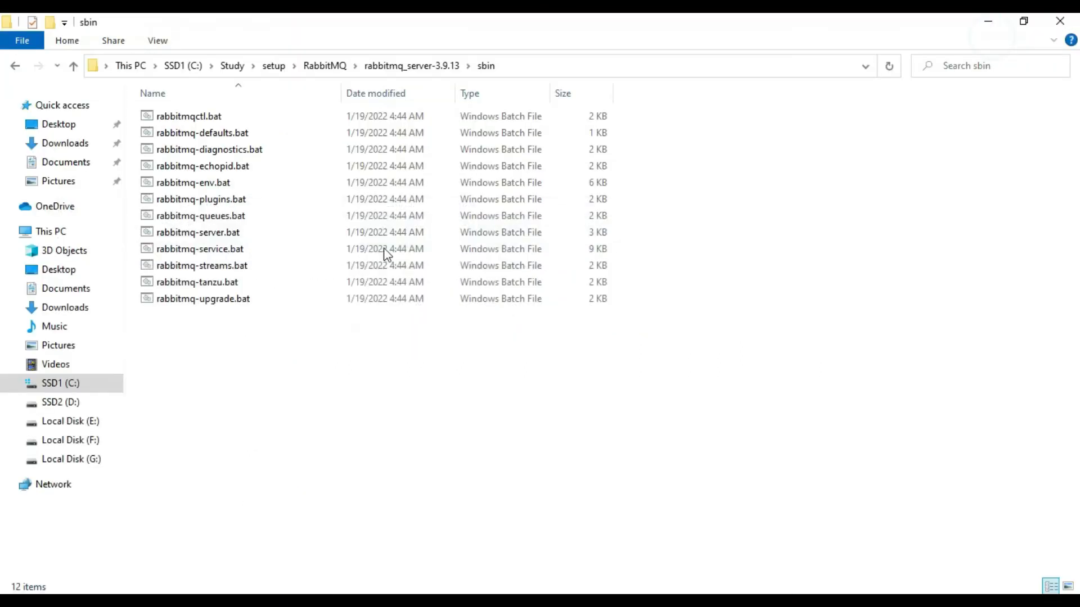
Step: Open a command prompt in the sbin folder and move its window so the batch files stay visible
left_click(545, 65)
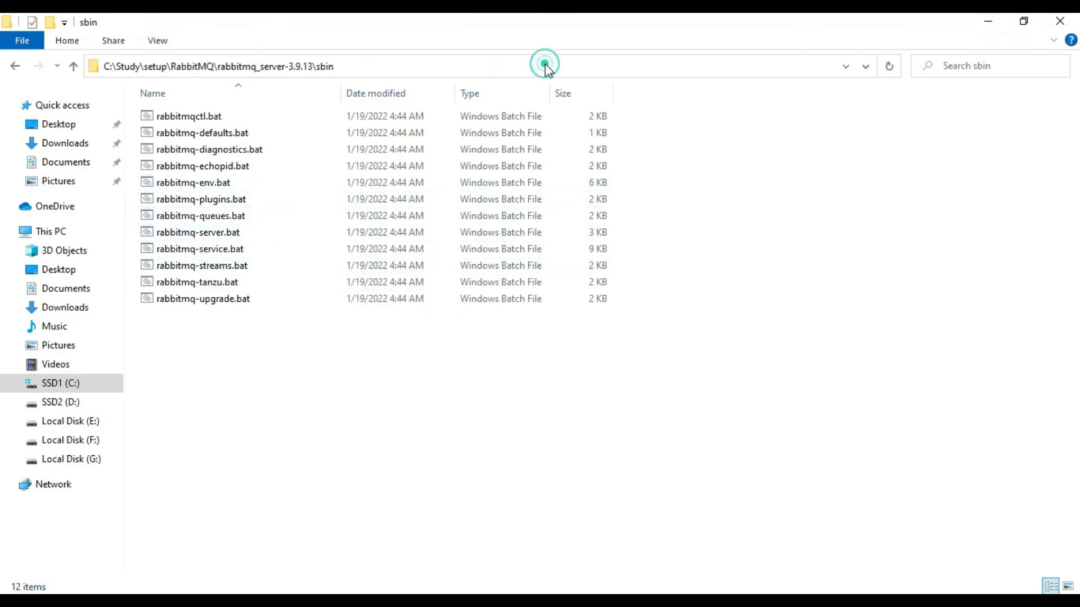
type("cmd")
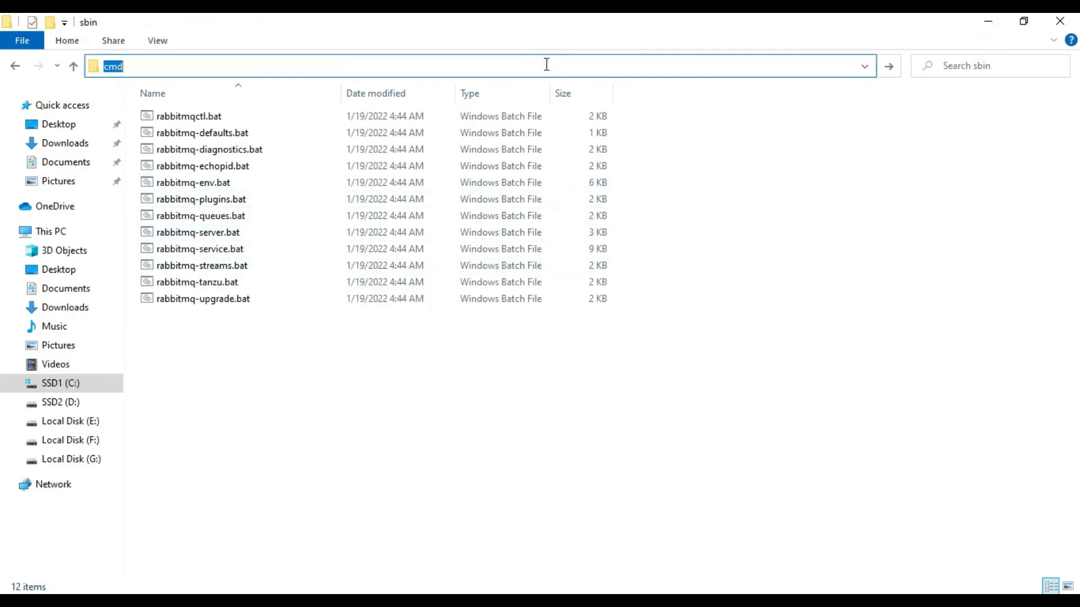
key("Return")
left_click_drag(520, 116, 725, 86)
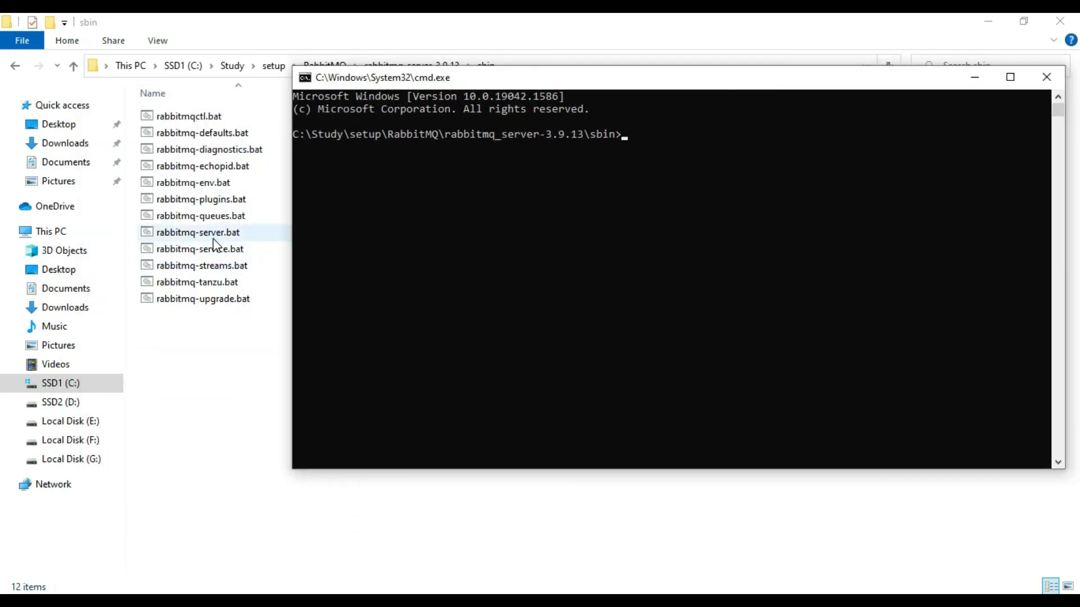
Step: Run rabbitmq-server start in the sbin command prompt
type("rabbitmqc")
key("Tab")
key("BackSpace")
key("BackSpace")
key("BackSpace")
key("BackSpace")
key("BackSpace")
key("BackSpace")
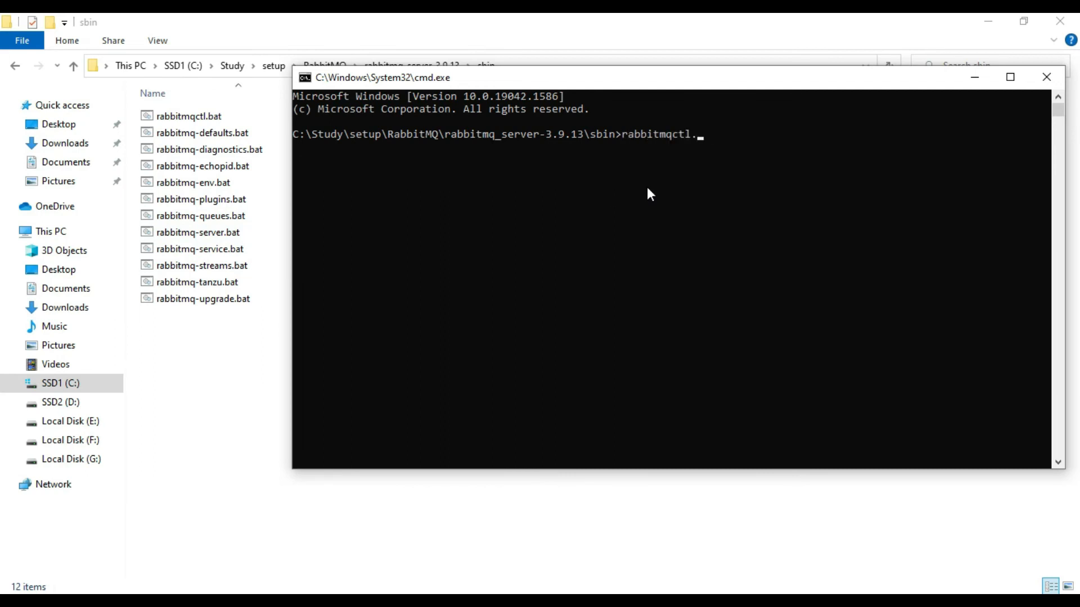
key("BackSpace")
type("-se")
key("Tab")
key("BackSpace")
key("BackSpace")
key("BackSpace")
key("BackSpace")
type("start")
key("Return")
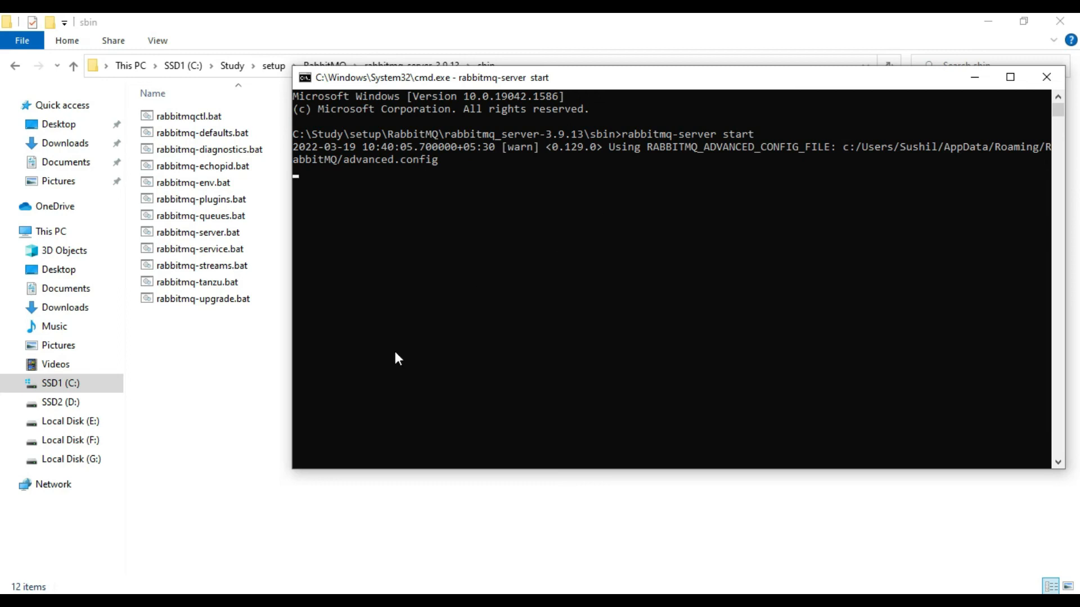
Step: Reload the RabbitMQ Management page in the browser, then return to the command prompt to check the broker startup
left_click(242, 603)
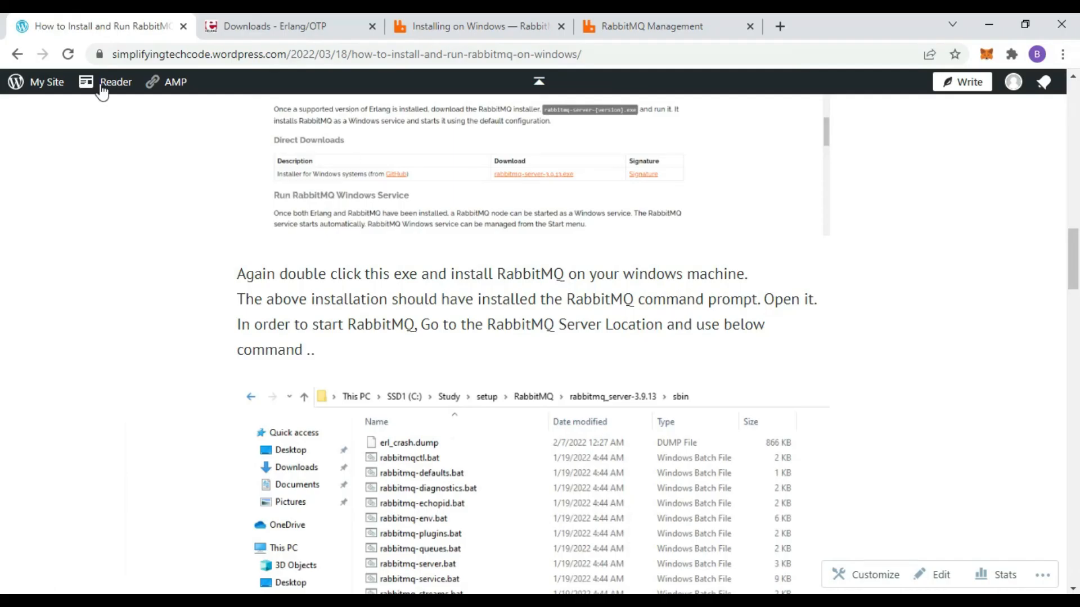
left_click(592, 21)
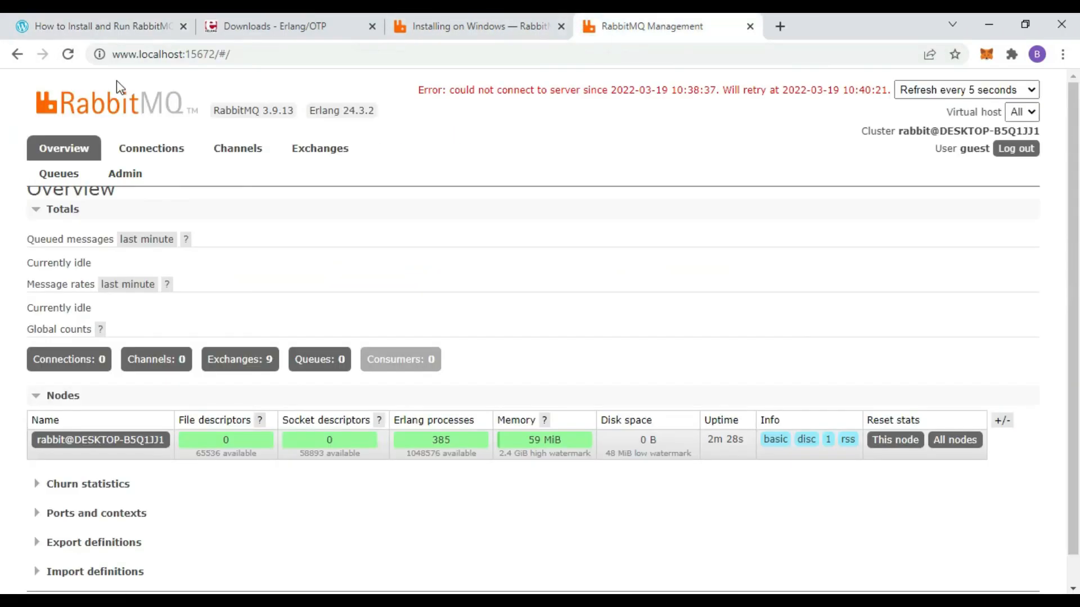
left_click(72, 59)
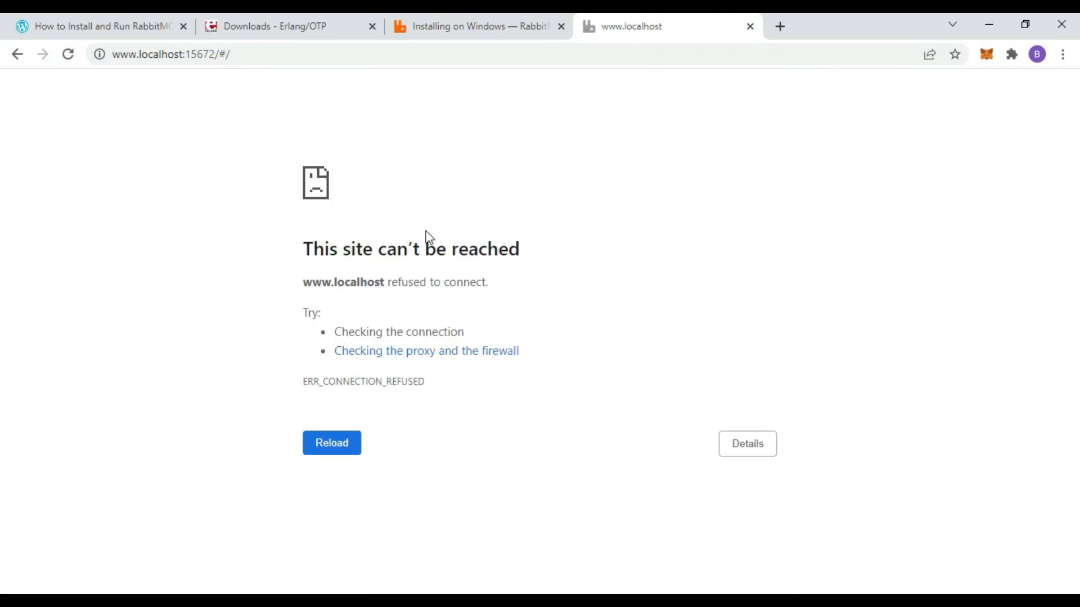
left_click(983, 26)
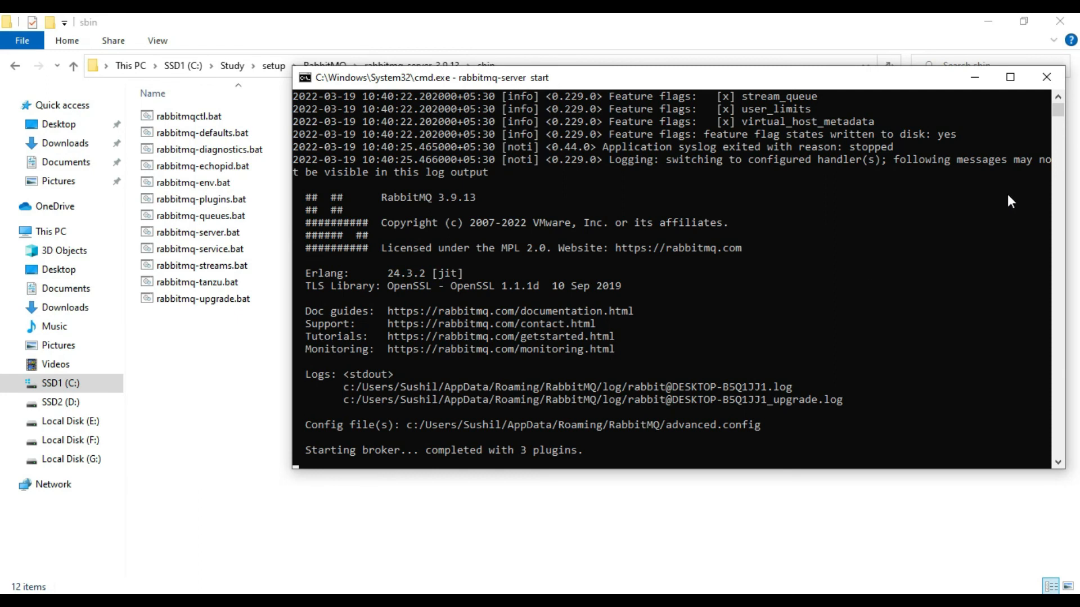
left_click(974, 77)
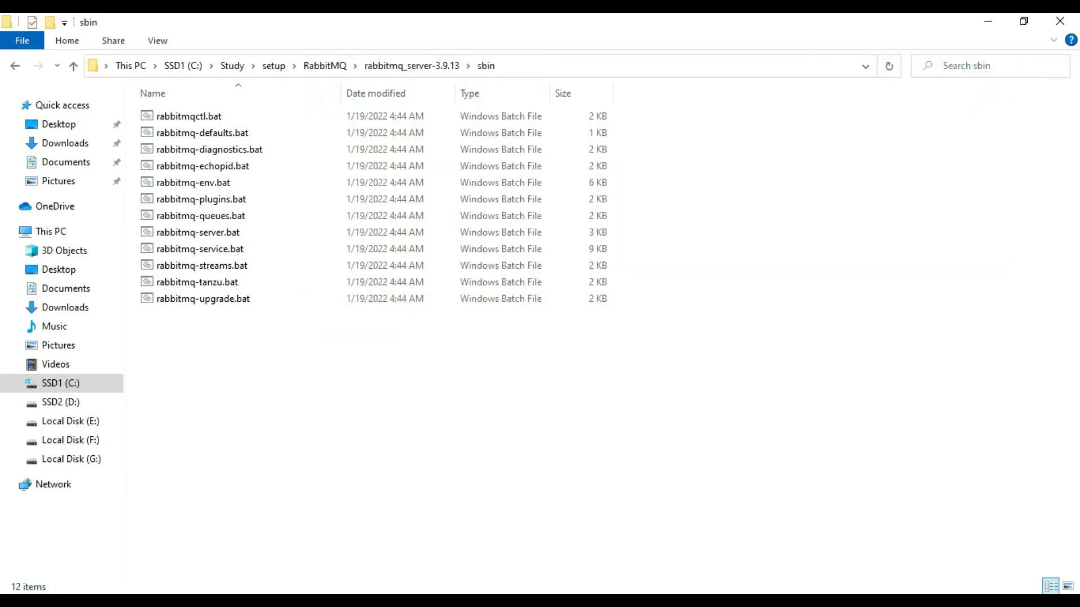
key("alt+Tab")
left_click(865, 333)
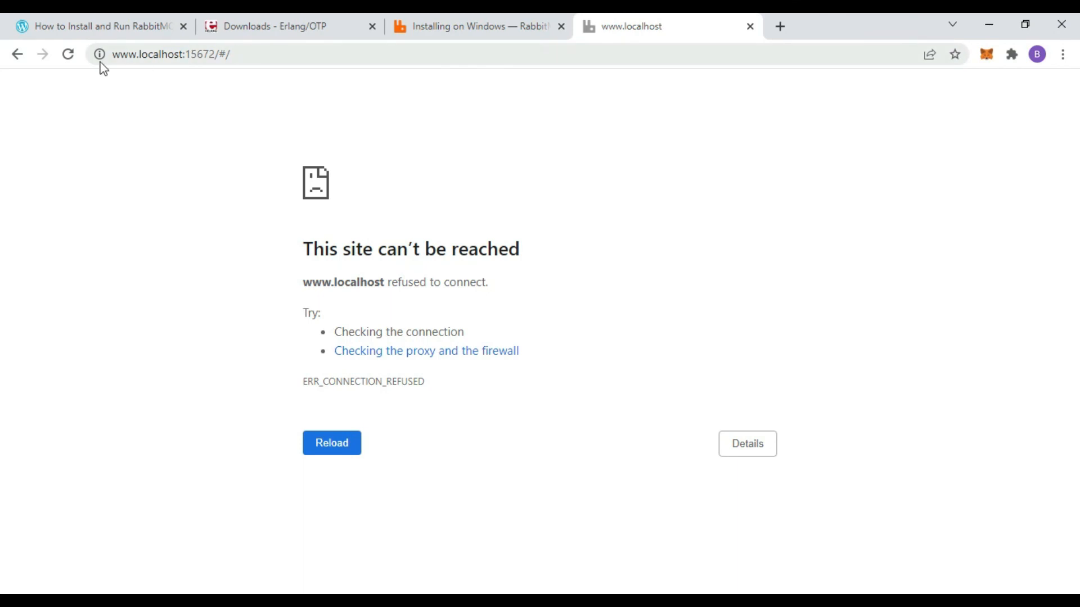
left_click(68, 54)
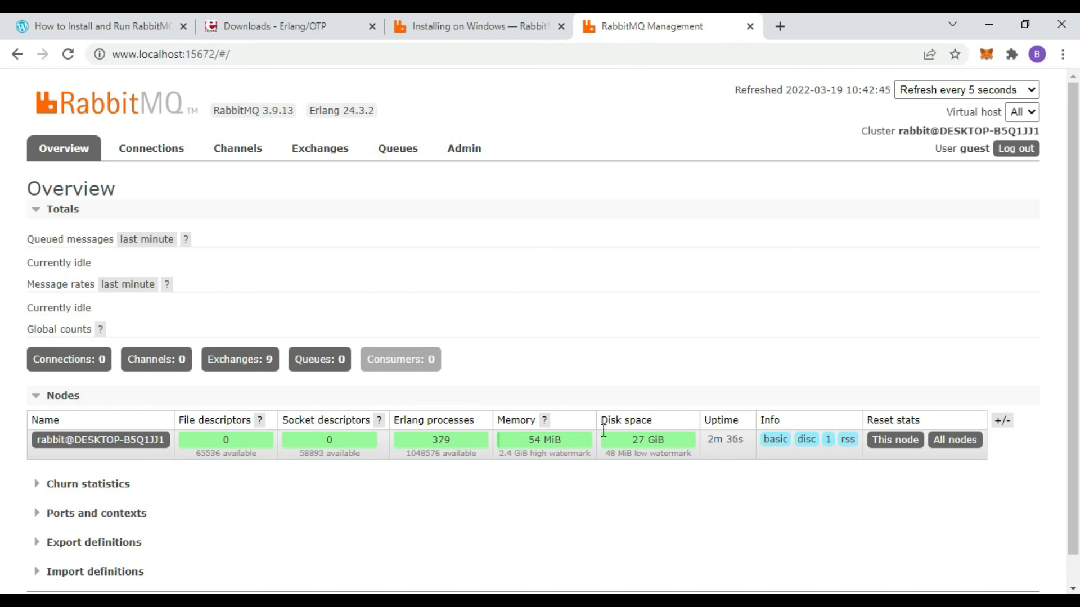
Step: Review the rabbitmq-server startup log in the command prompt, then minimize it
key("alt+Tab")
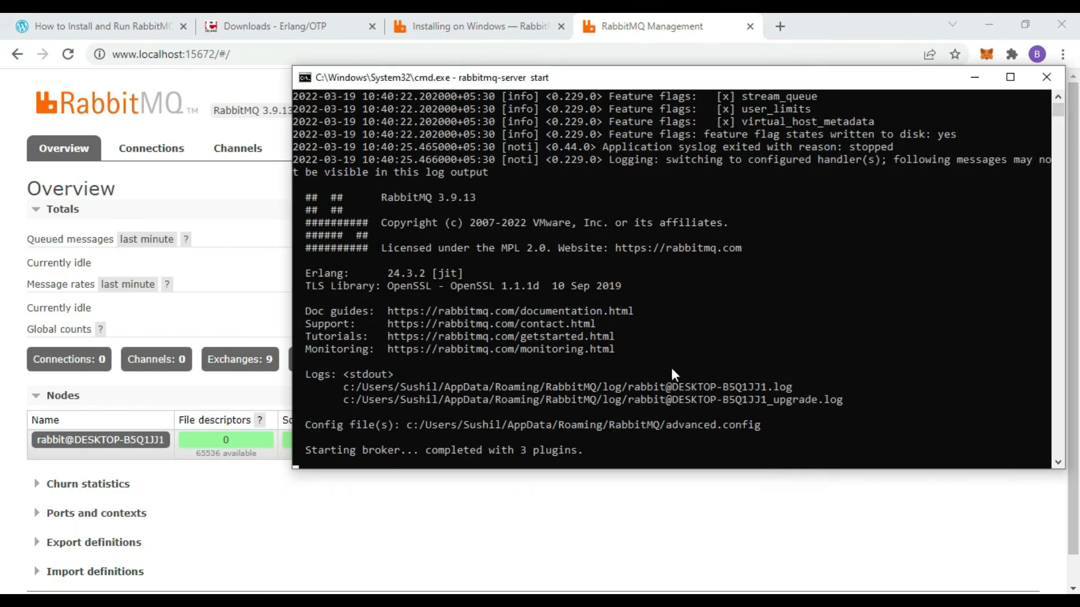
scroll(672, 370, "up", 4)
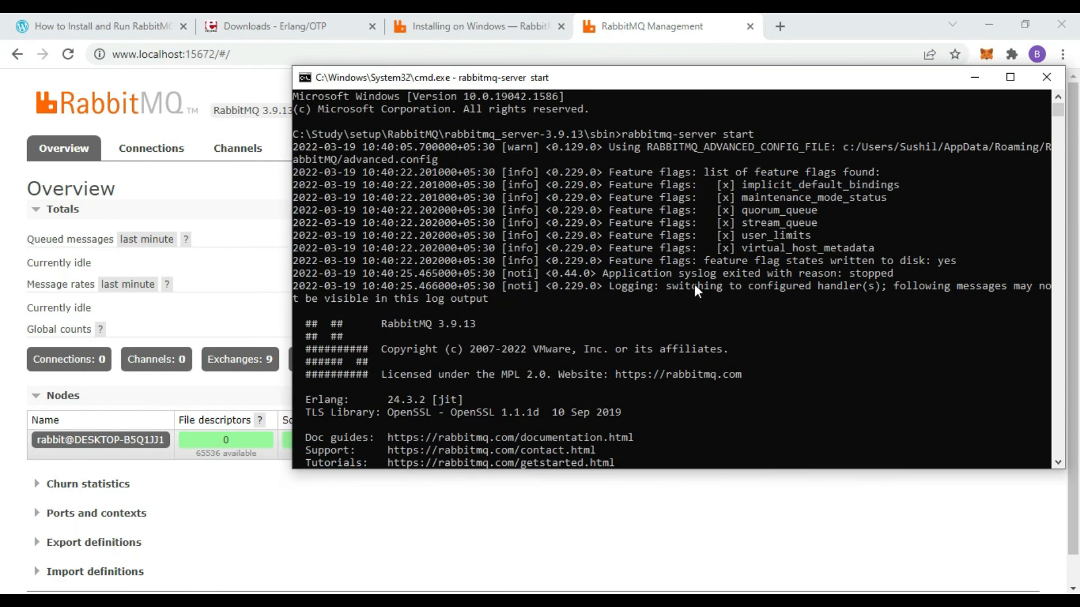
left_click(975, 77)
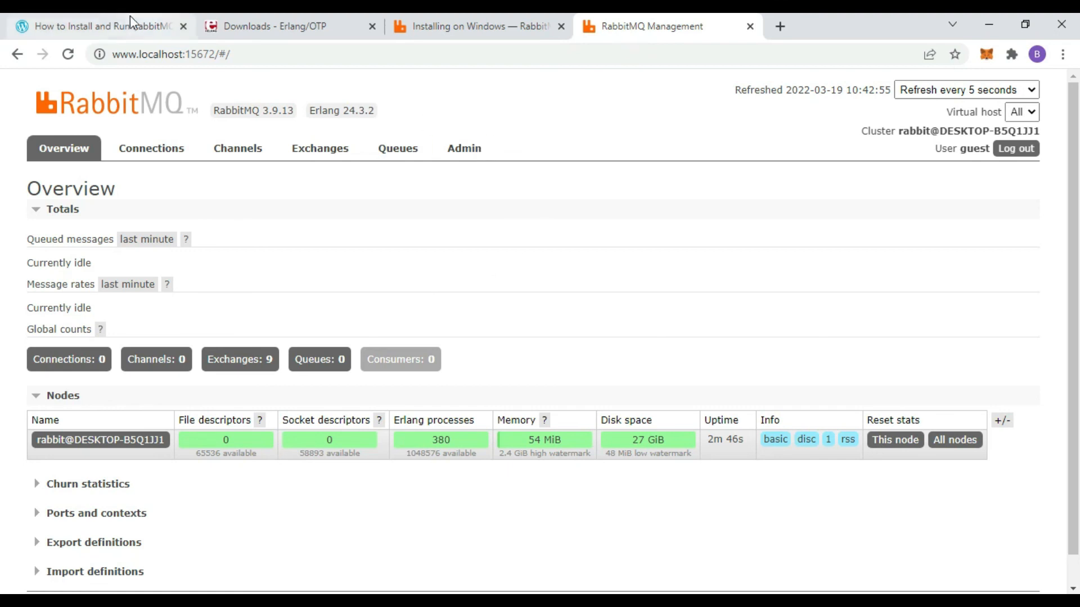
Step: Return to the blog article and review its console verification section and conclusion
left_click(123, 33)
scroll(578, 414, "down", 20)
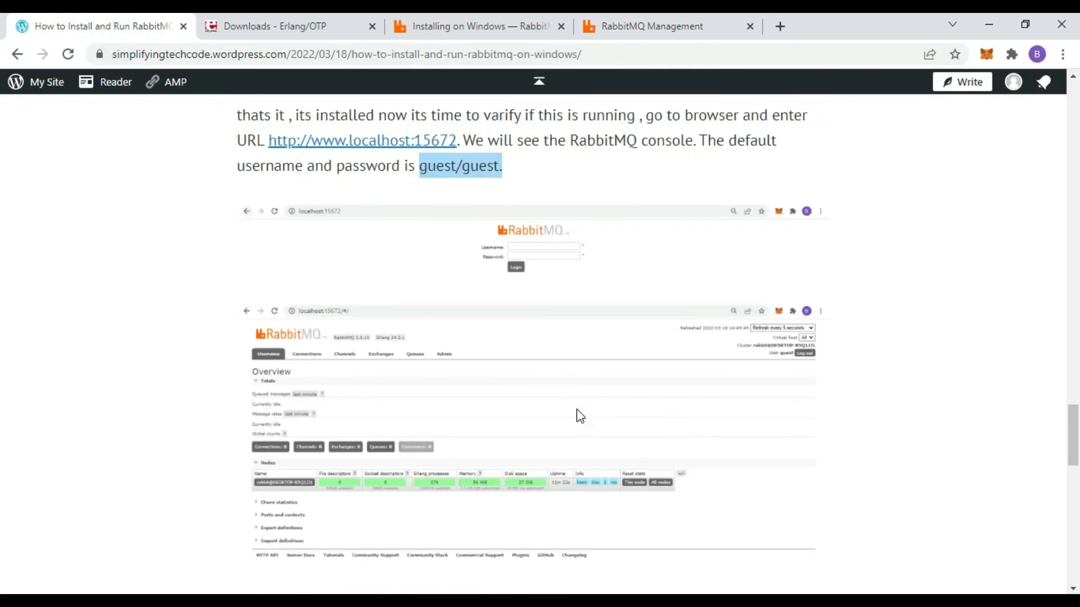
scroll(579, 416, "down", 4)
scroll(580, 416, "up", 7)
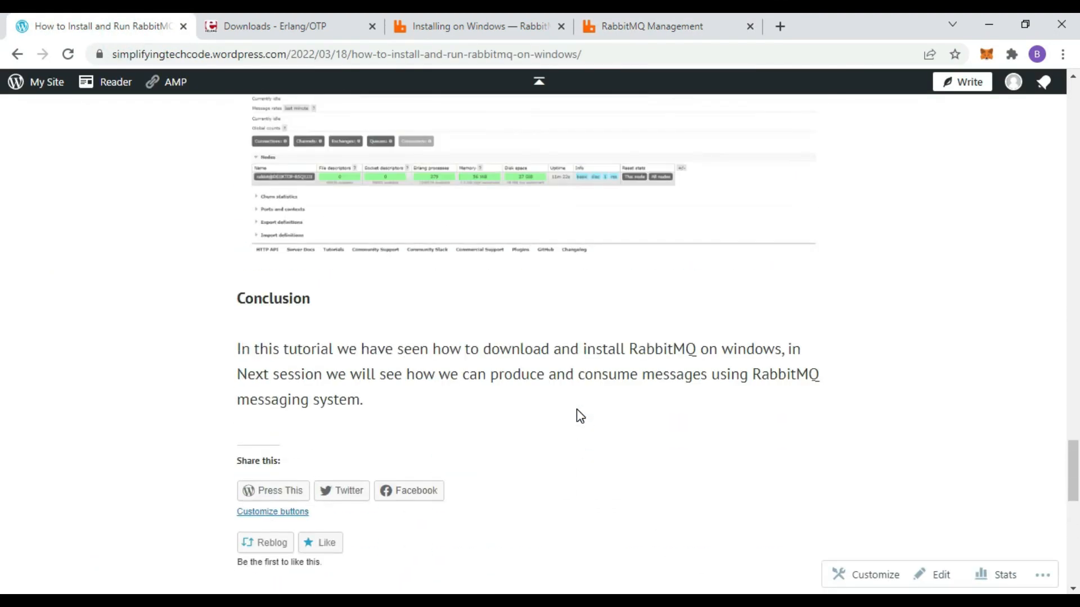